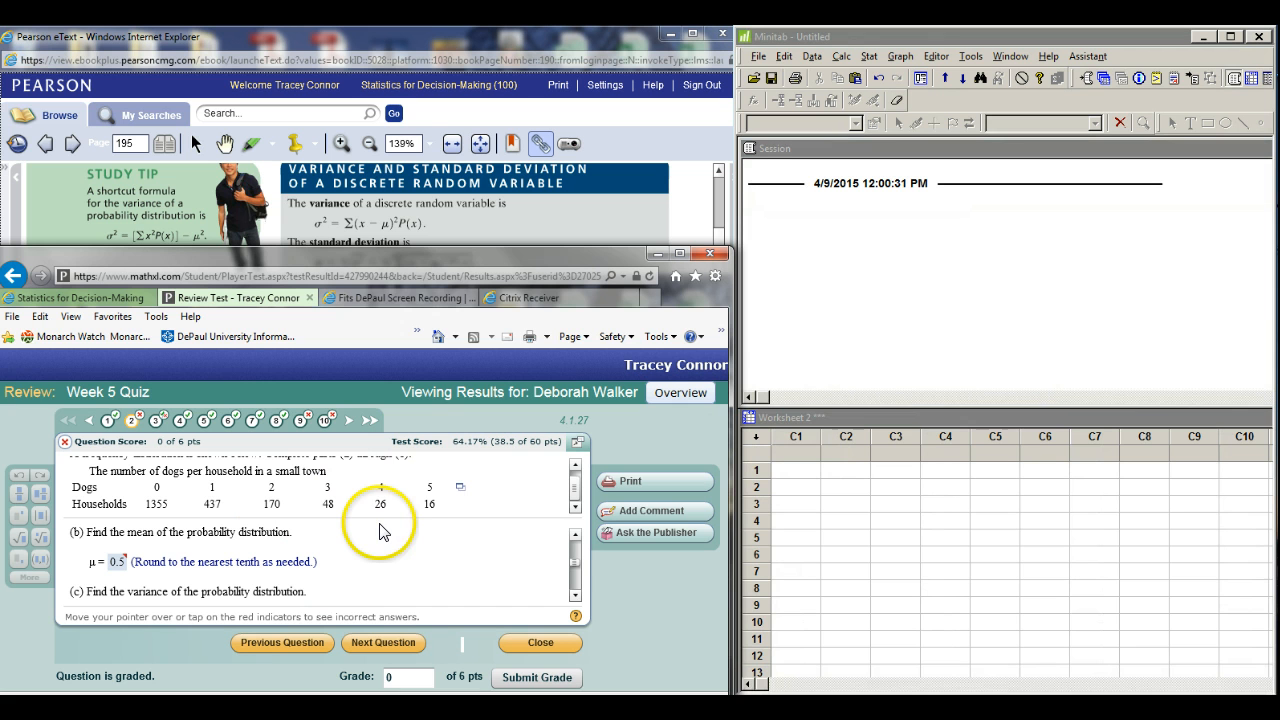
Copy the dogs-per-household table from the quiz question to the clipboard as tab delimited data
{"action": "left_click", "coordinate": [460, 492]}
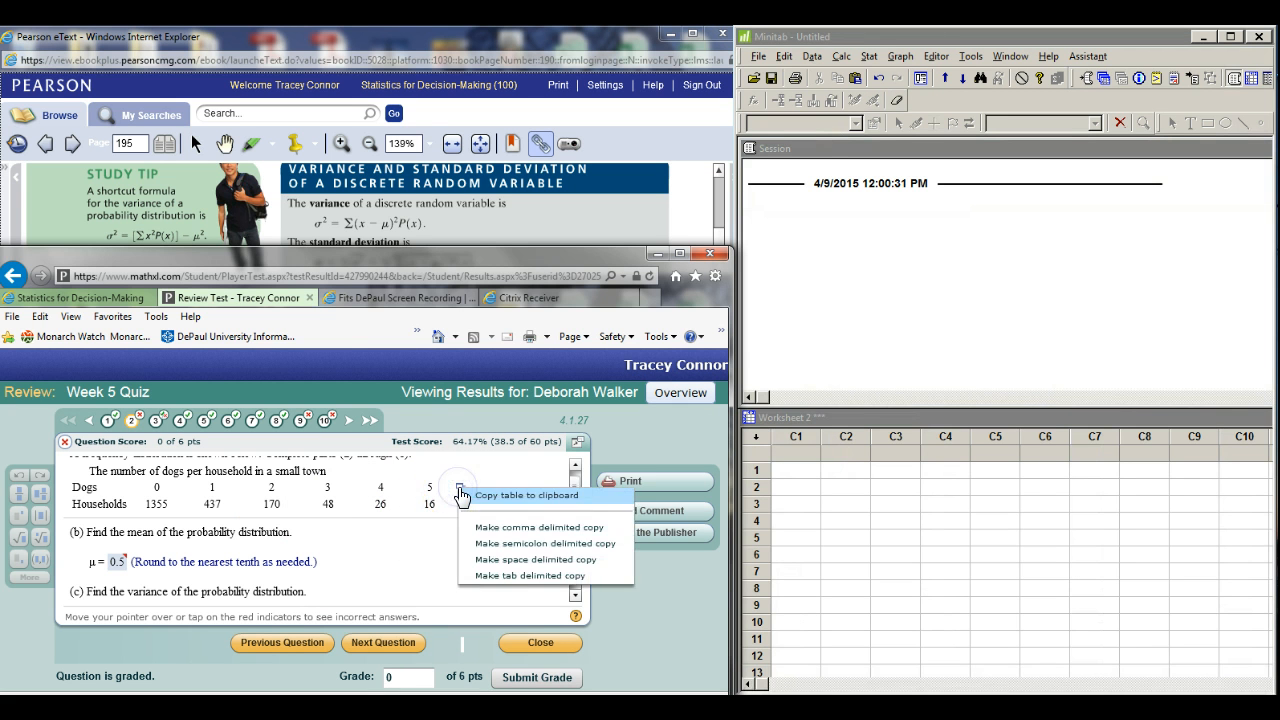
{"action": "left_click", "coordinate": [490, 574]}
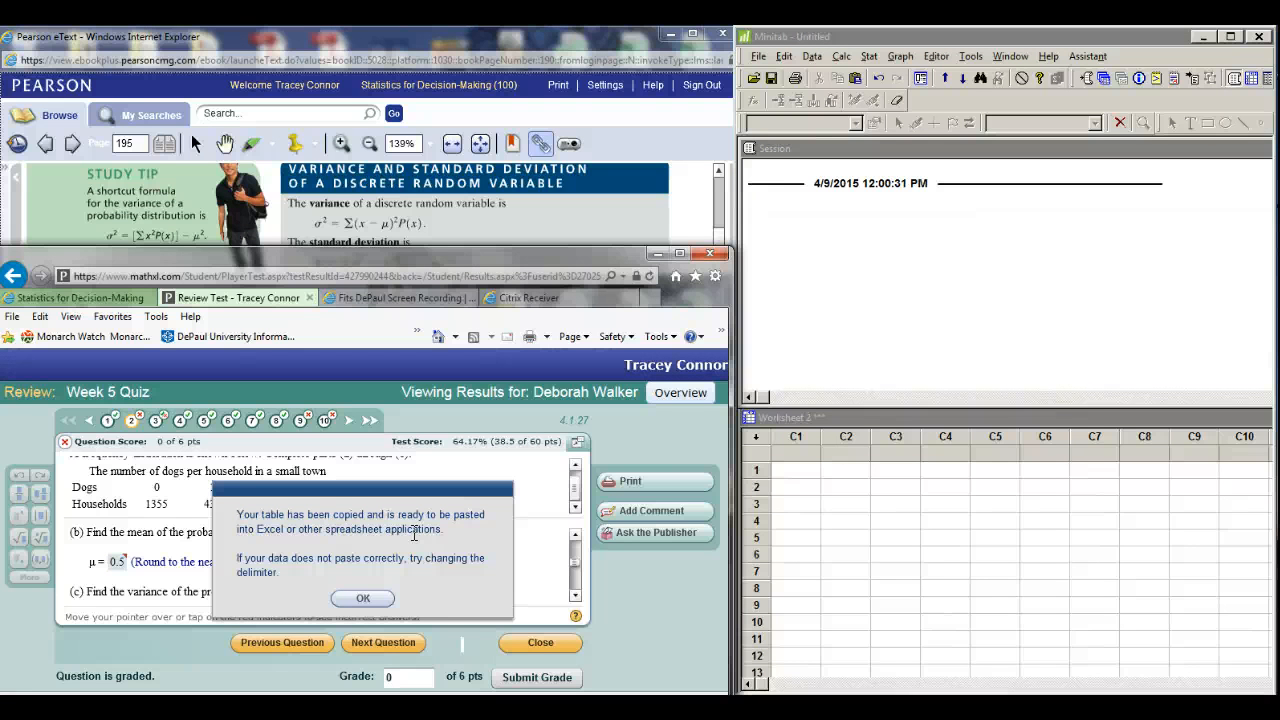
{"action": "left_click", "coordinate": [366, 599]}
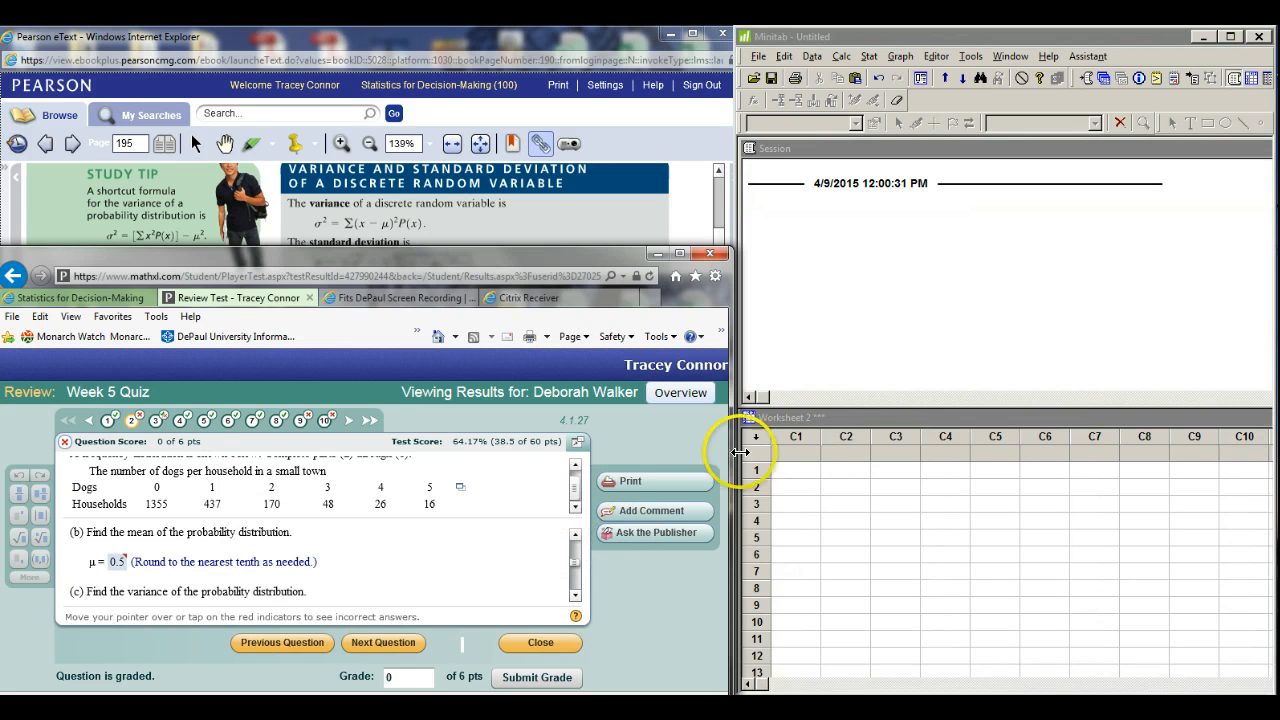
Switch to Minitab, paste the table at the C1 heading with spaces as delimiters, and title column C3 P(x)
{"action": "left_click", "coordinate": [799, 453]}
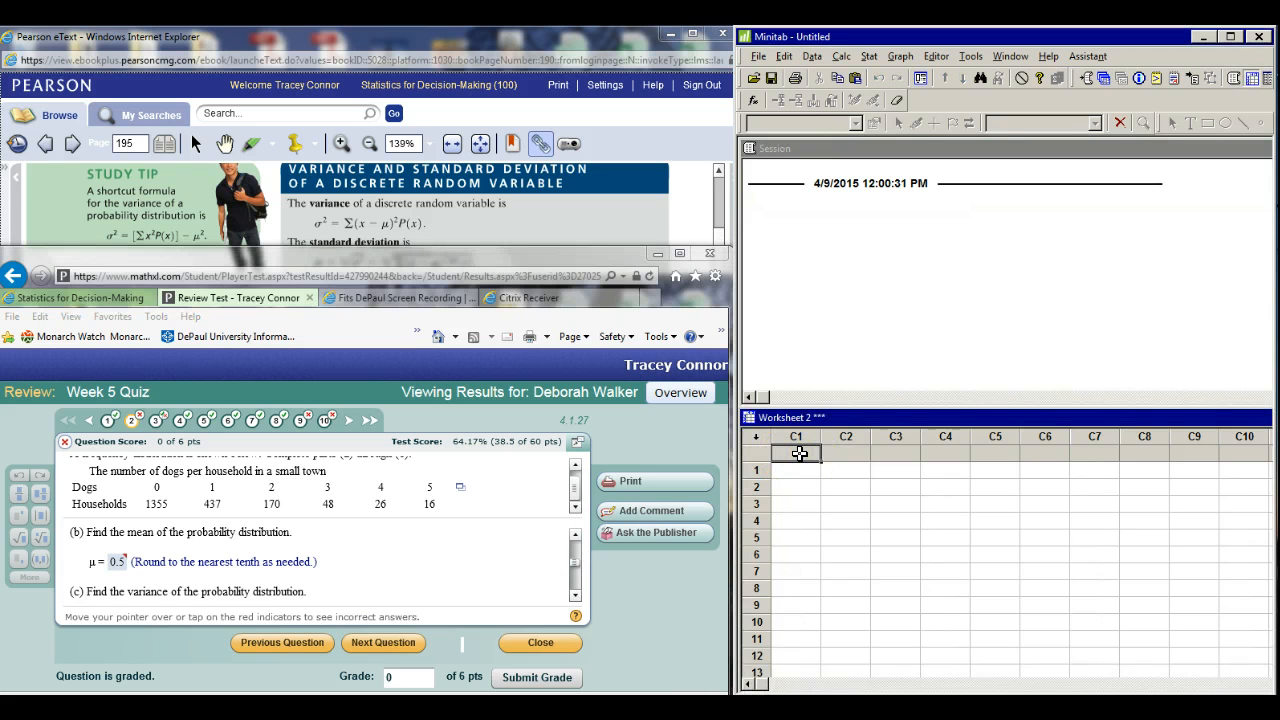
{"action": "key", "text": "ctrl+v"}
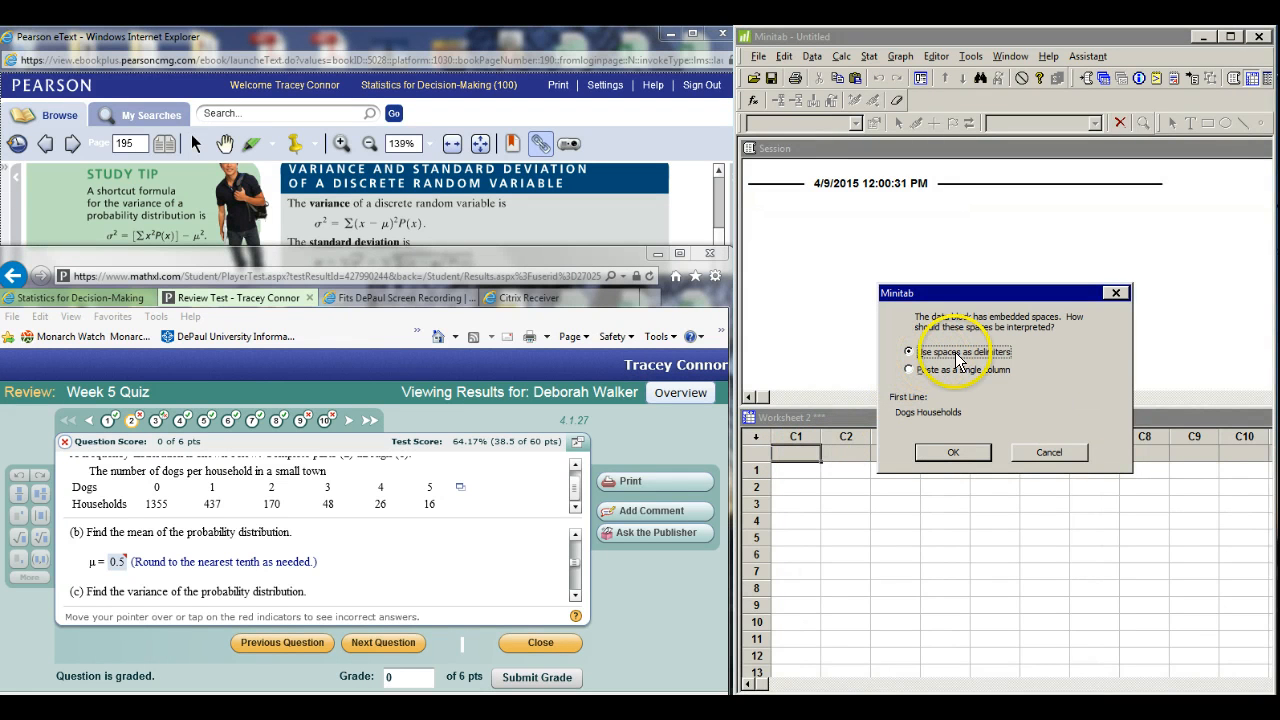
{"action": "left_click", "coordinate": [943, 452]}
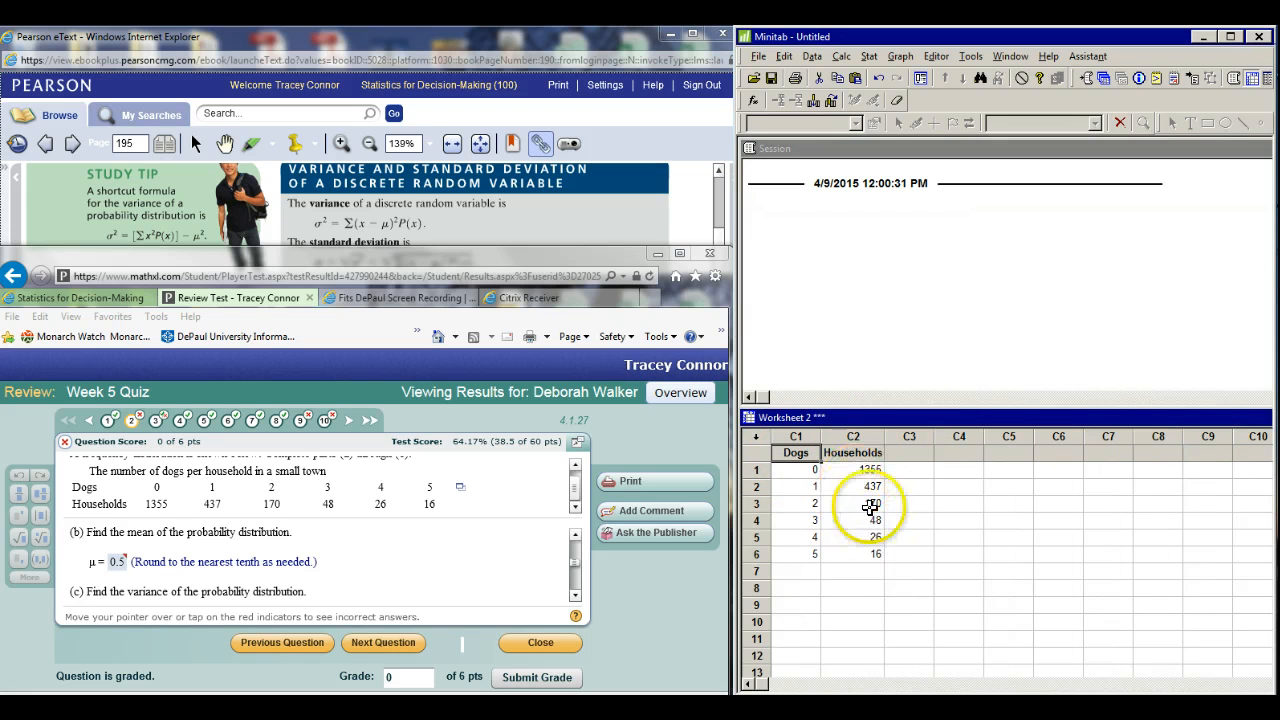
{"action": "left_click", "coordinate": [905, 453]}
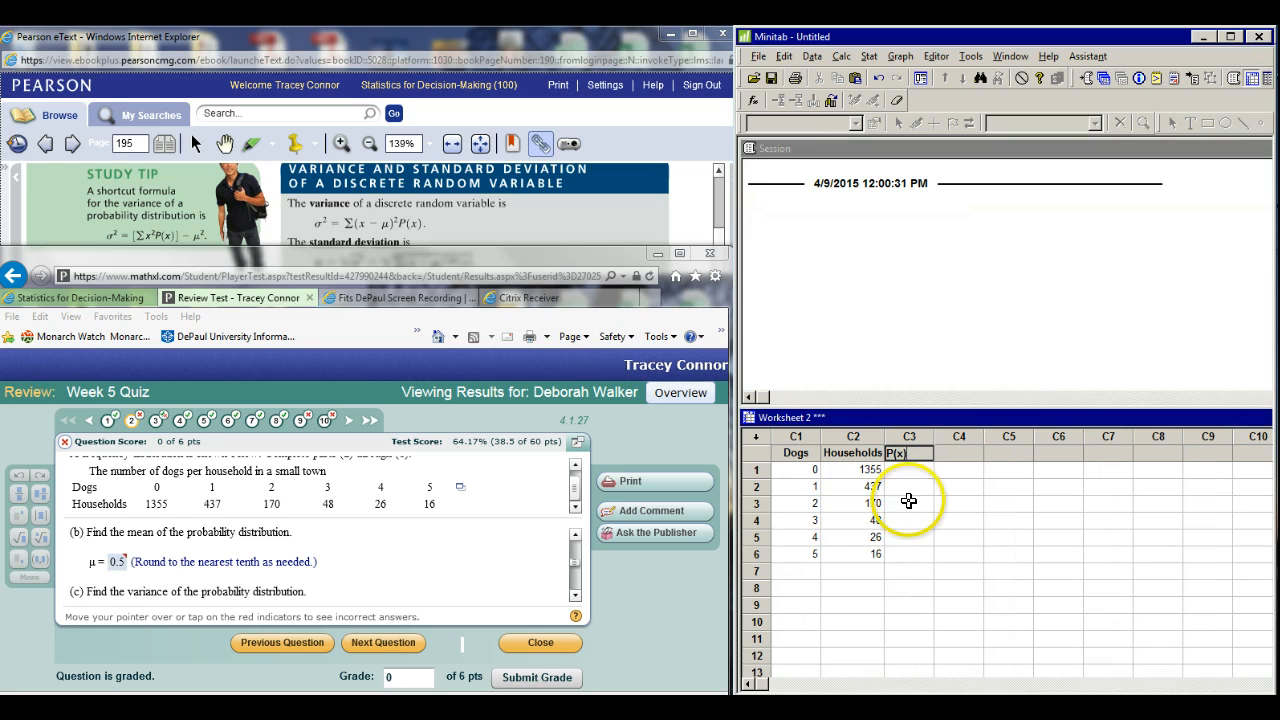
Calculate the sum of the Households column with Column Statistics, without storing the result
{"action": "left_click", "coordinate": [841, 57]}
{"action": "left_click", "coordinate": [855, 96]}
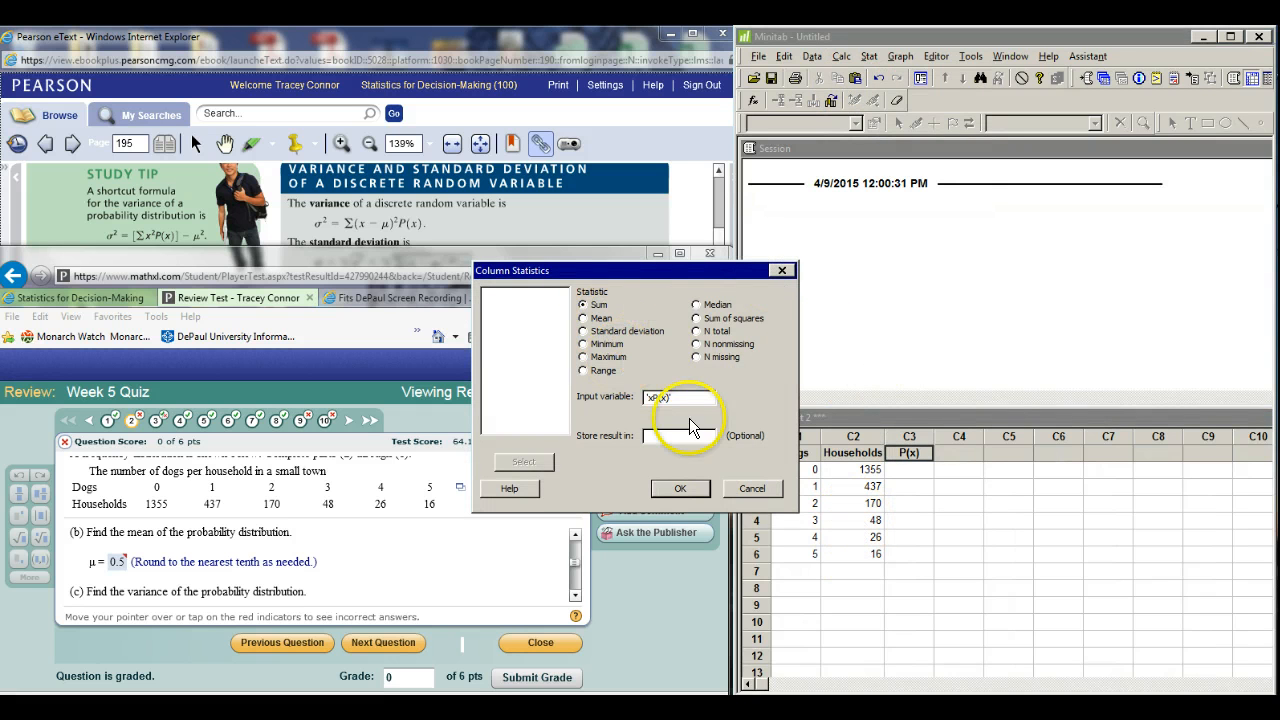
{"action": "left_click_drag", "start_coordinate": [684, 398], "coordinate": [632, 396]}
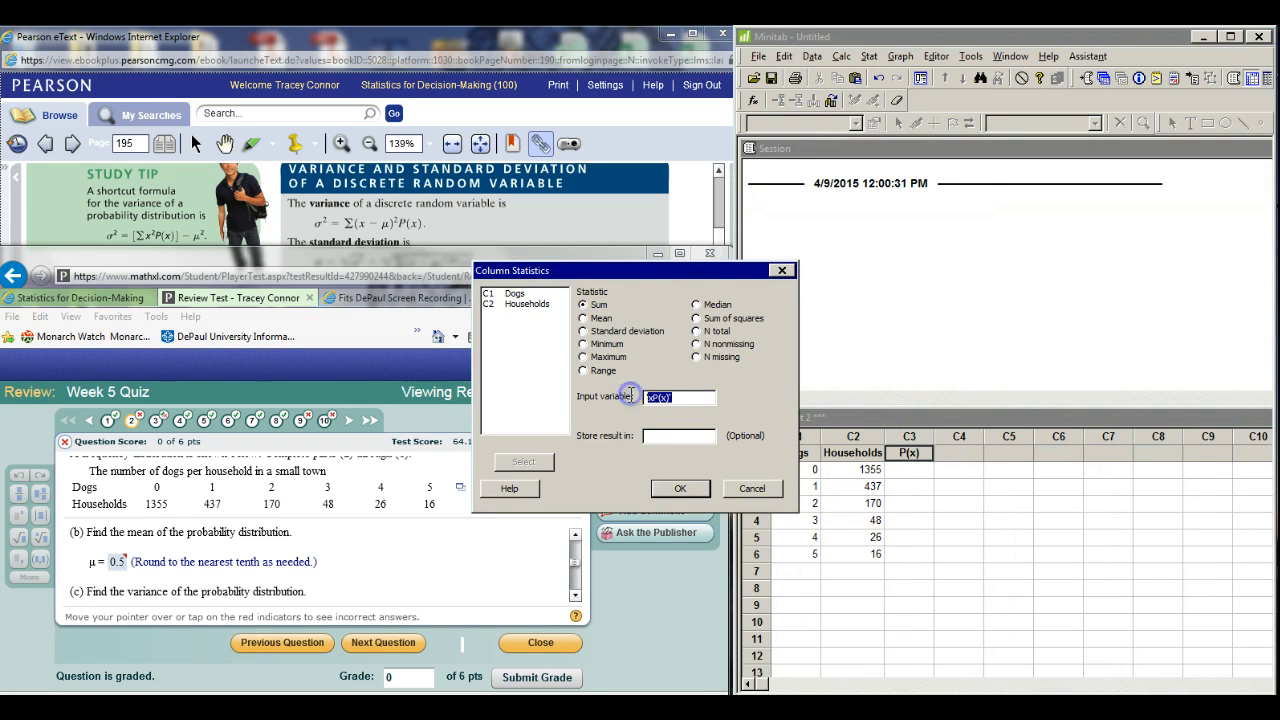
{"action": "double_click", "coordinate": [531, 307]}
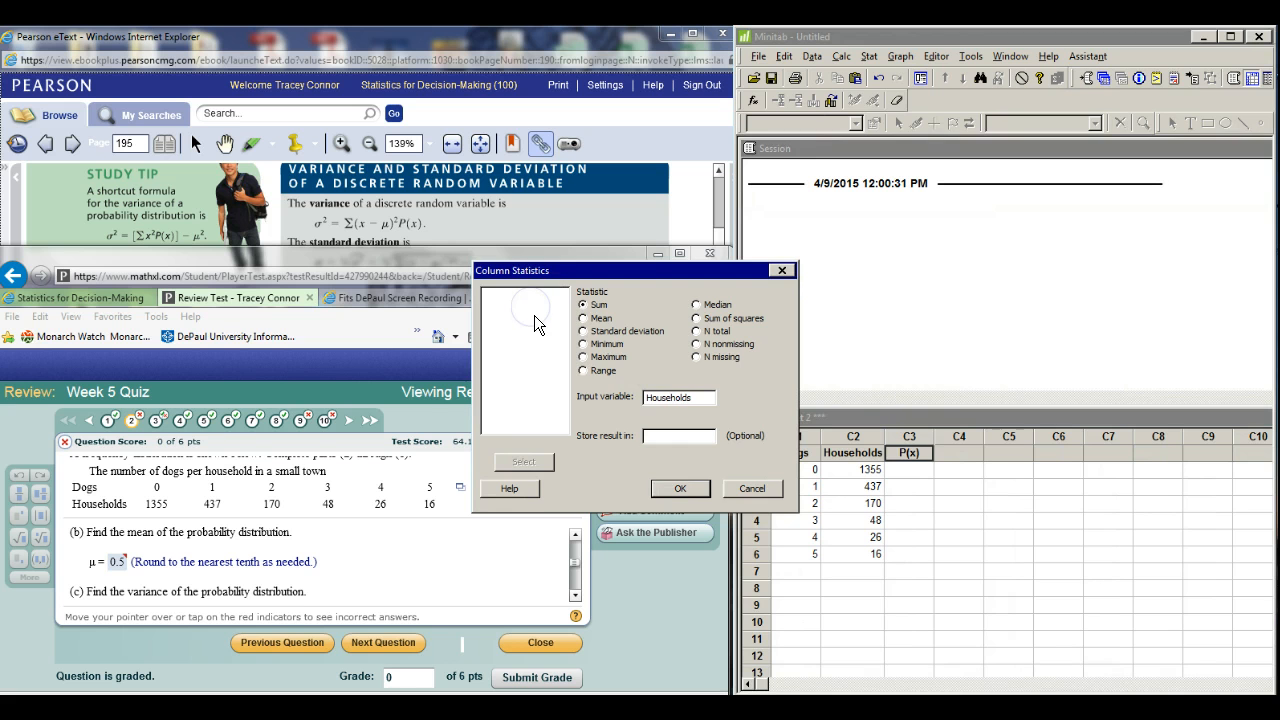
{"action": "left_click", "coordinate": [680, 488]}
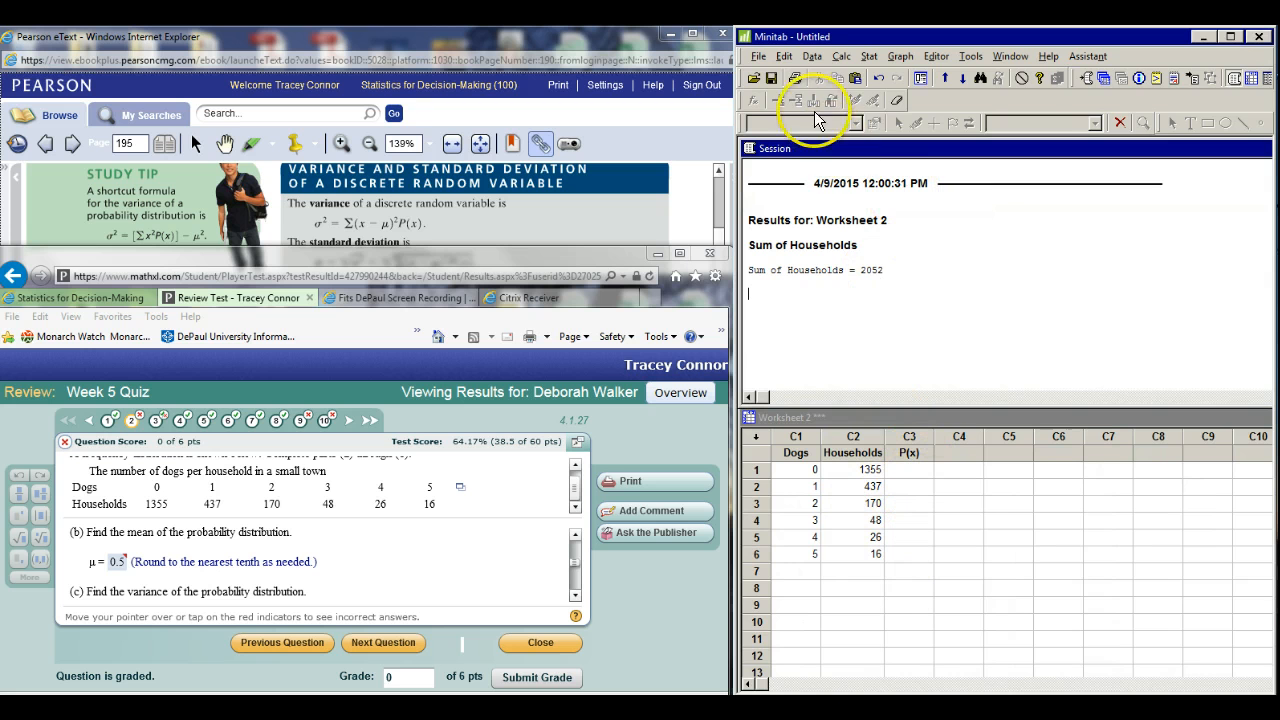
Compute 'Households' / 2052 with the Calculator and store the result in the P(x) column
{"action": "left_click", "coordinate": [842, 57]}
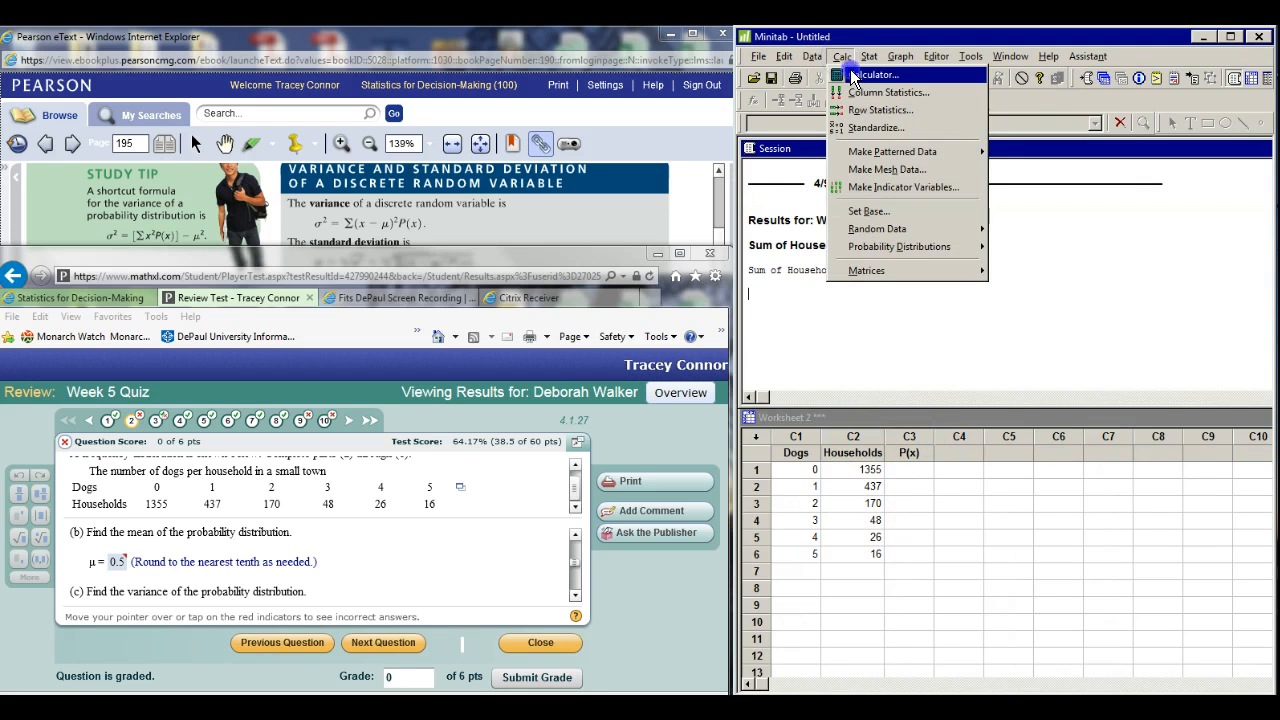
{"action": "left_click", "coordinate": [853, 76]}
{"action": "left_click_drag", "start_coordinate": [946, 245], "coordinate": [997, 215]}
{"action": "left_click", "coordinate": [1042, 259]}
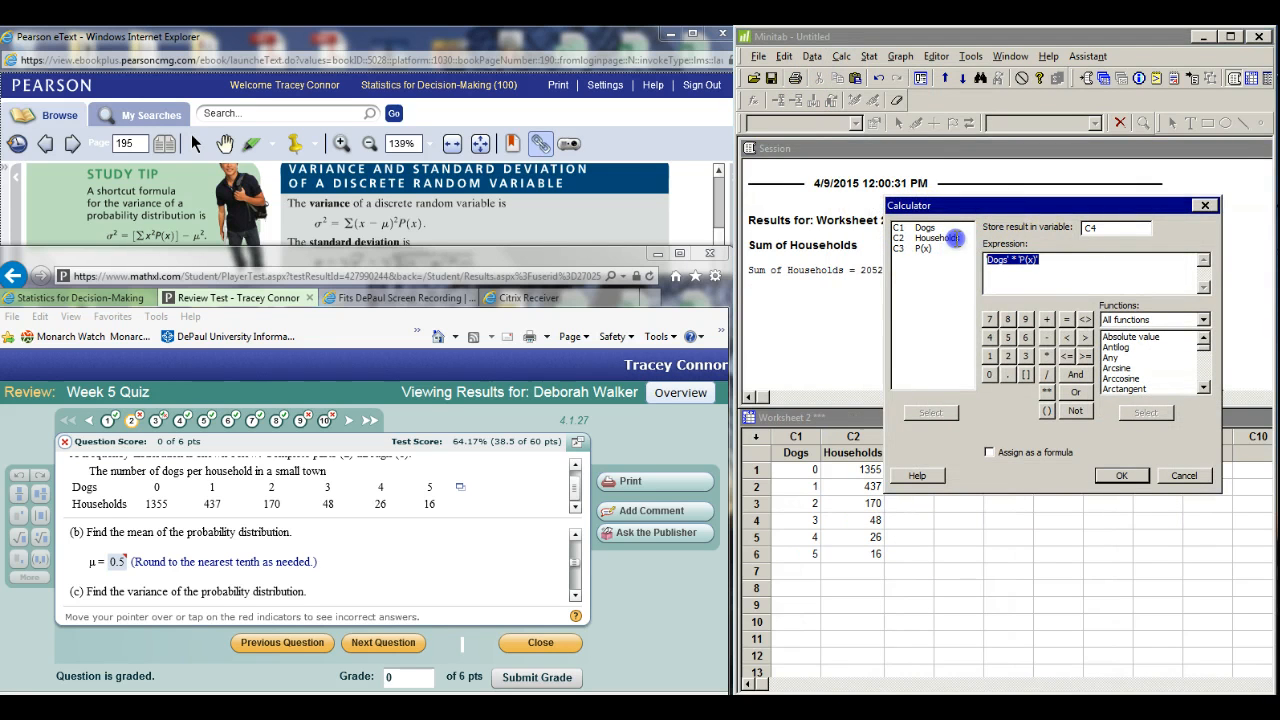
{"action": "left_click", "coordinate": [936, 239]}
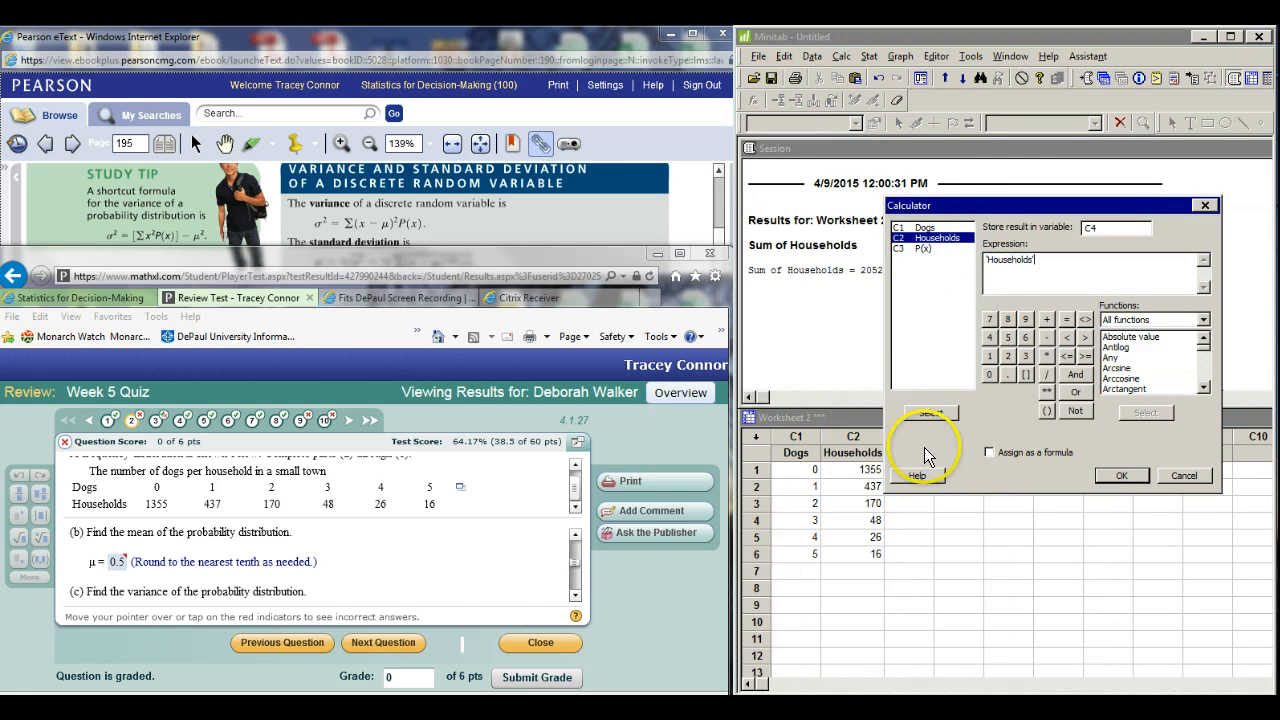
{"action": "left_click", "coordinate": [1047, 376]}
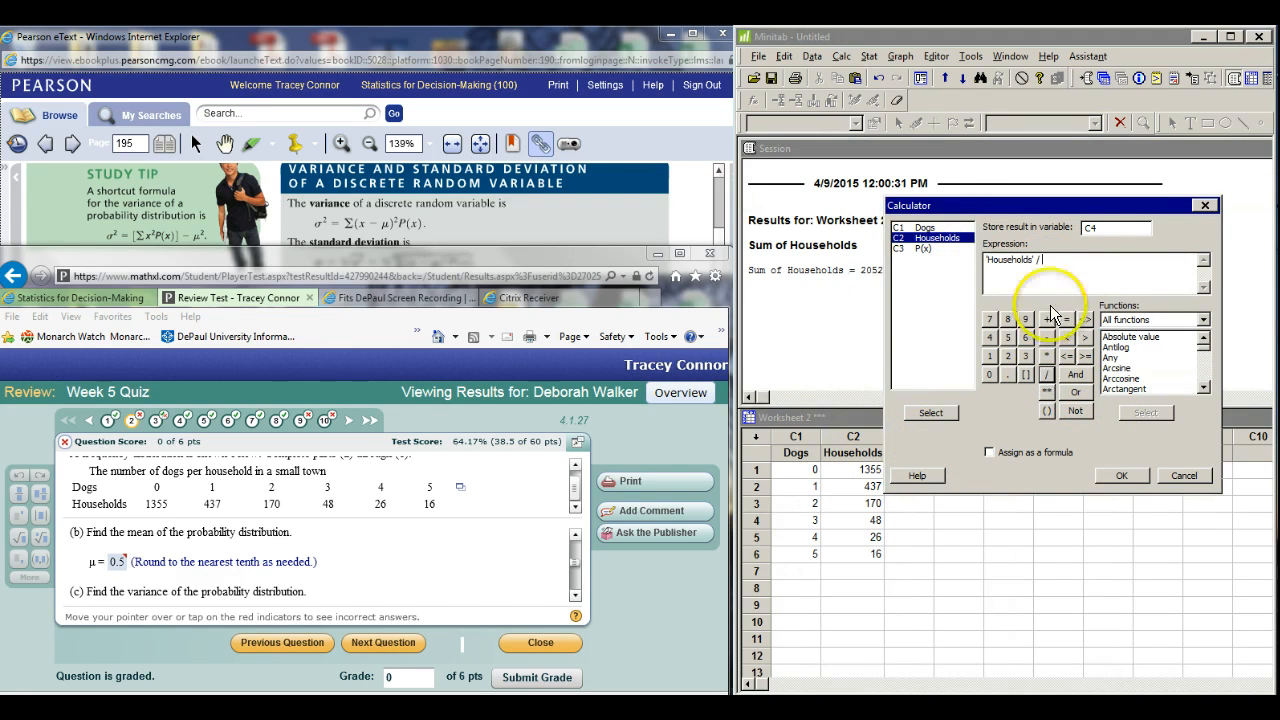
{"action": "left_click", "coordinate": [1123, 277]}
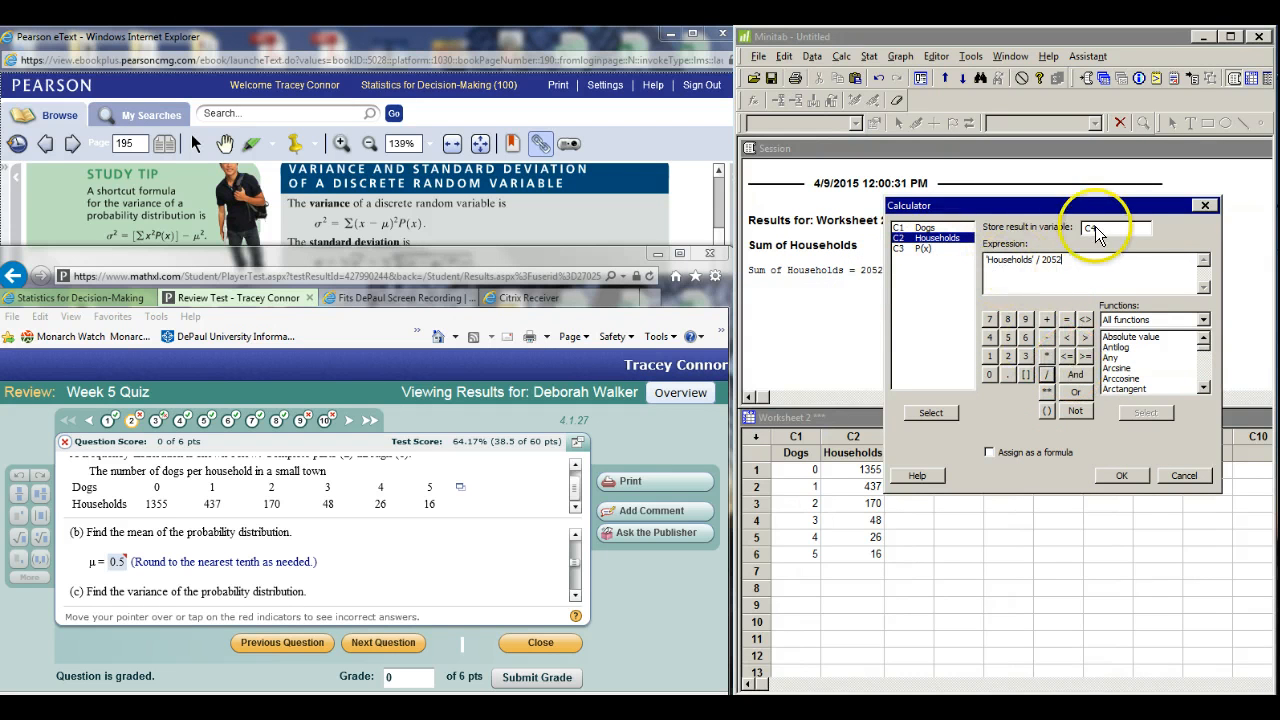
{"action": "left_click_drag", "start_coordinate": [1110, 228], "coordinate": [1021, 127]}
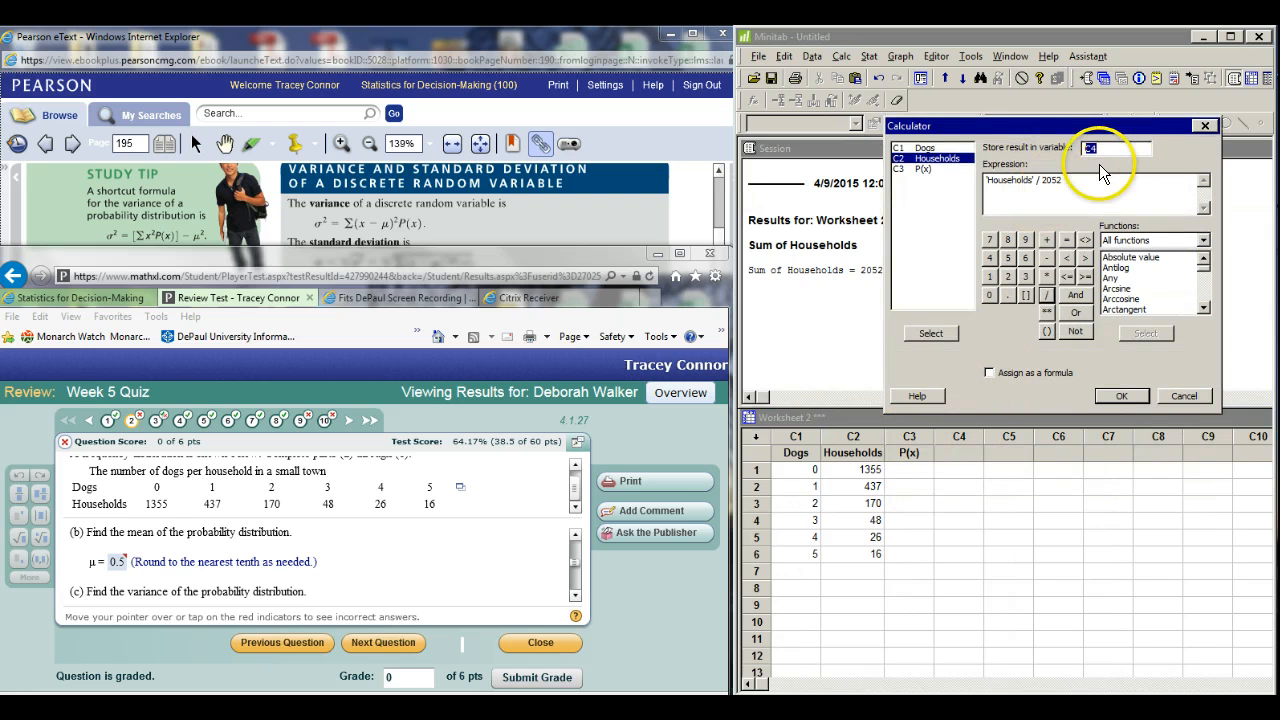
{"action": "double_click", "coordinate": [929, 171]}
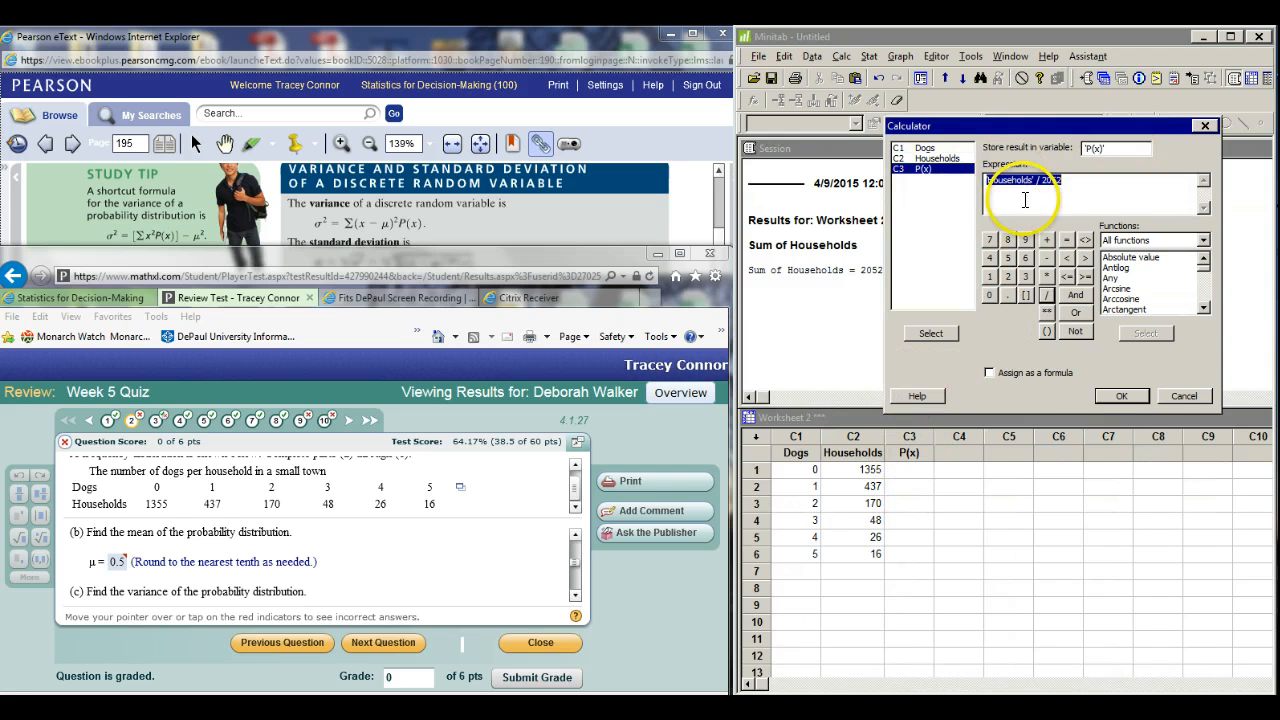
{"action": "left_click", "coordinate": [1121, 396]}
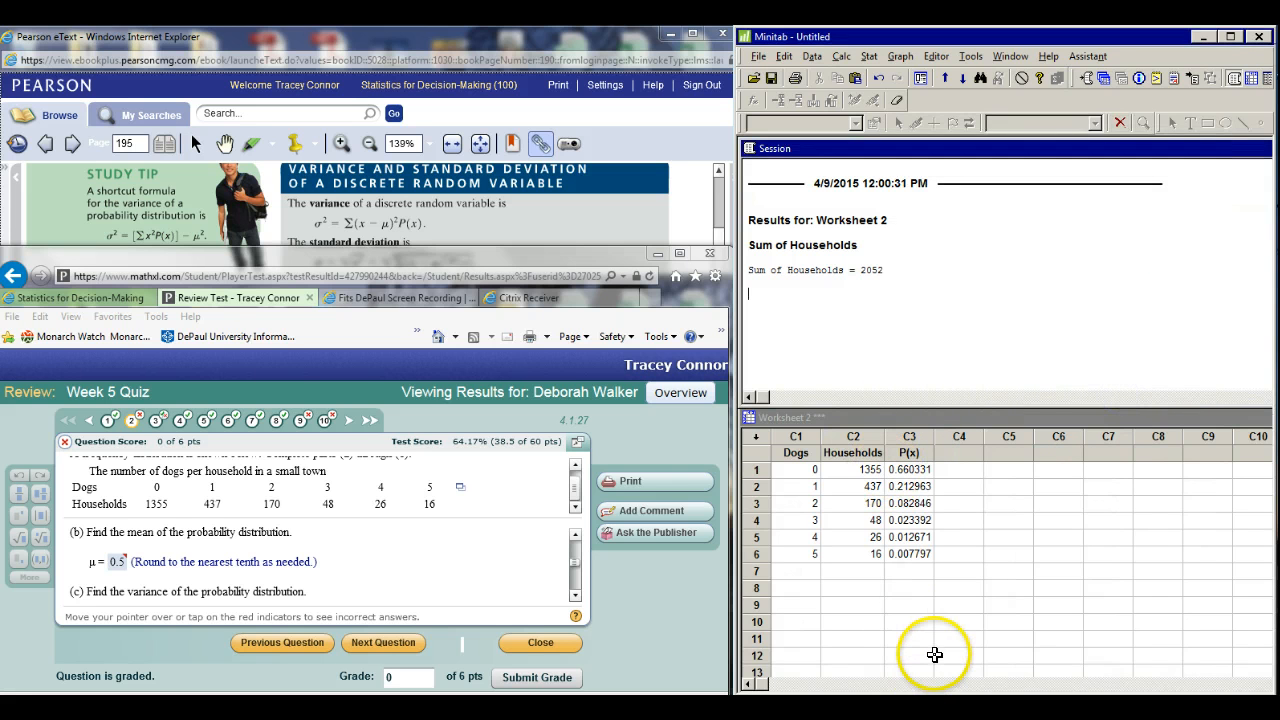
Title the empty column C4 xP(x) in the worksheet
{"action": "left_click", "coordinate": [963, 456]}
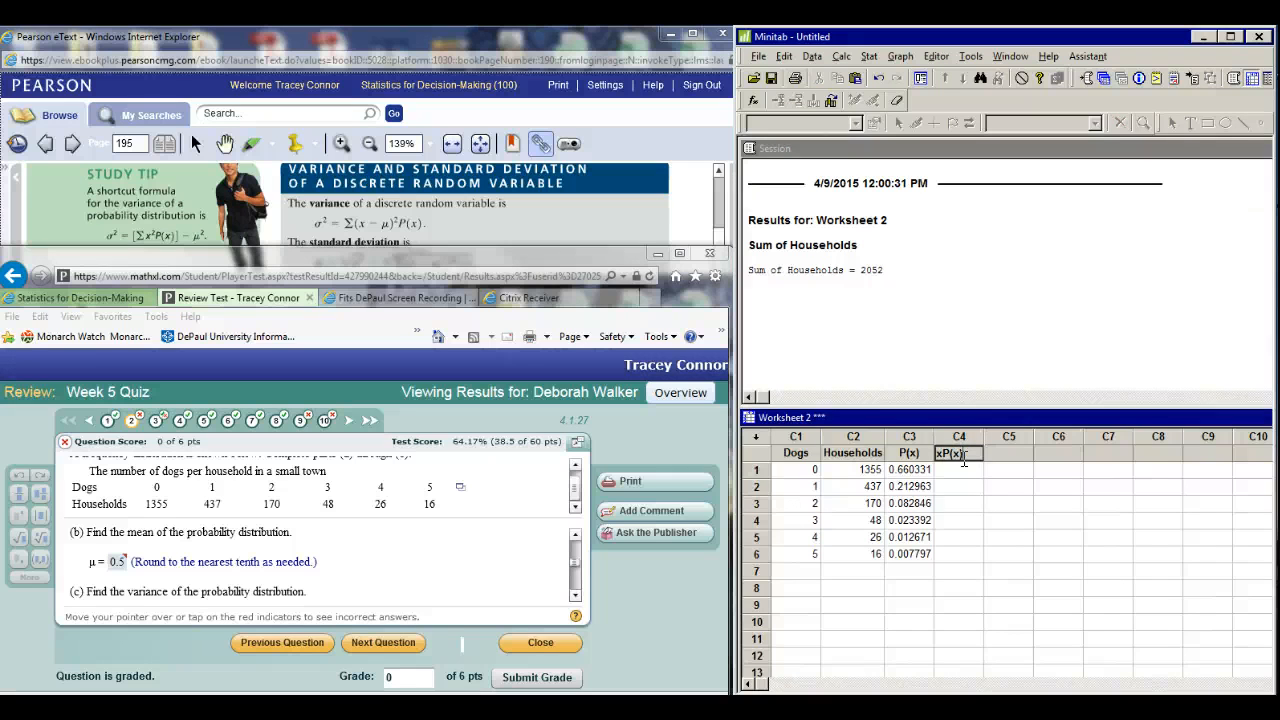
{"action": "left_click", "coordinate": [800, 456]}
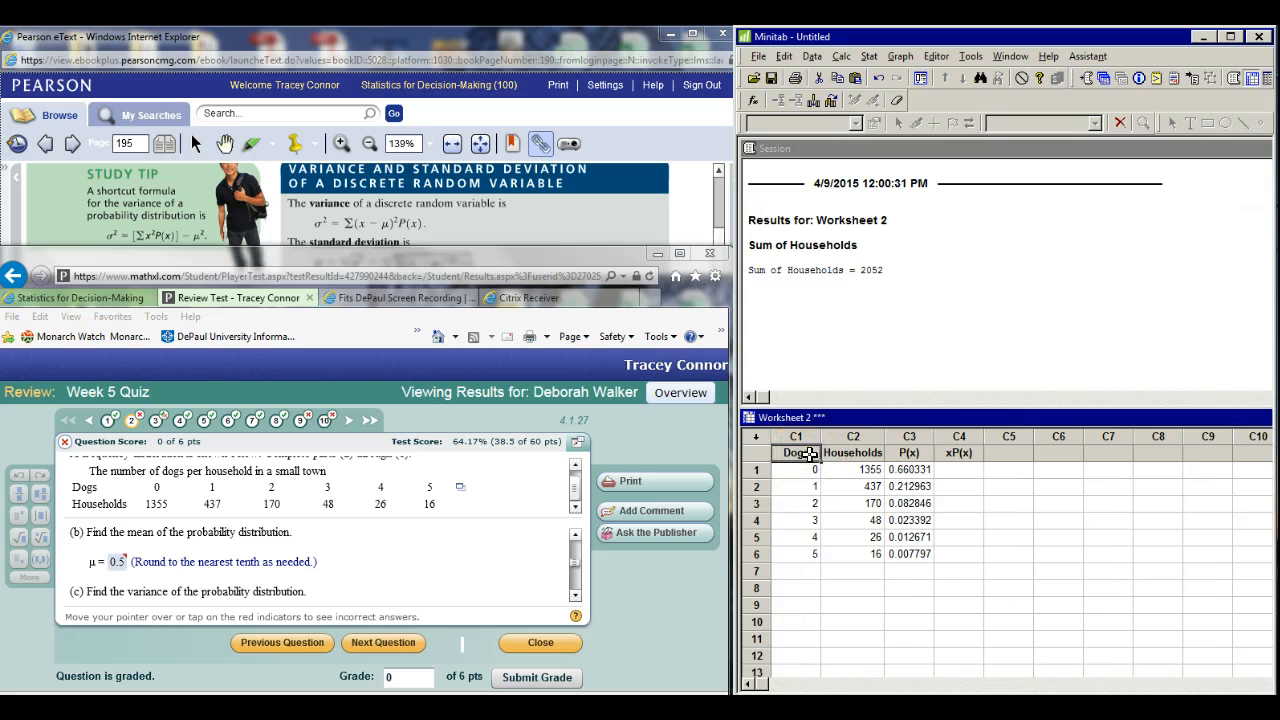
{"action": "left_click", "coordinate": [797, 470]}
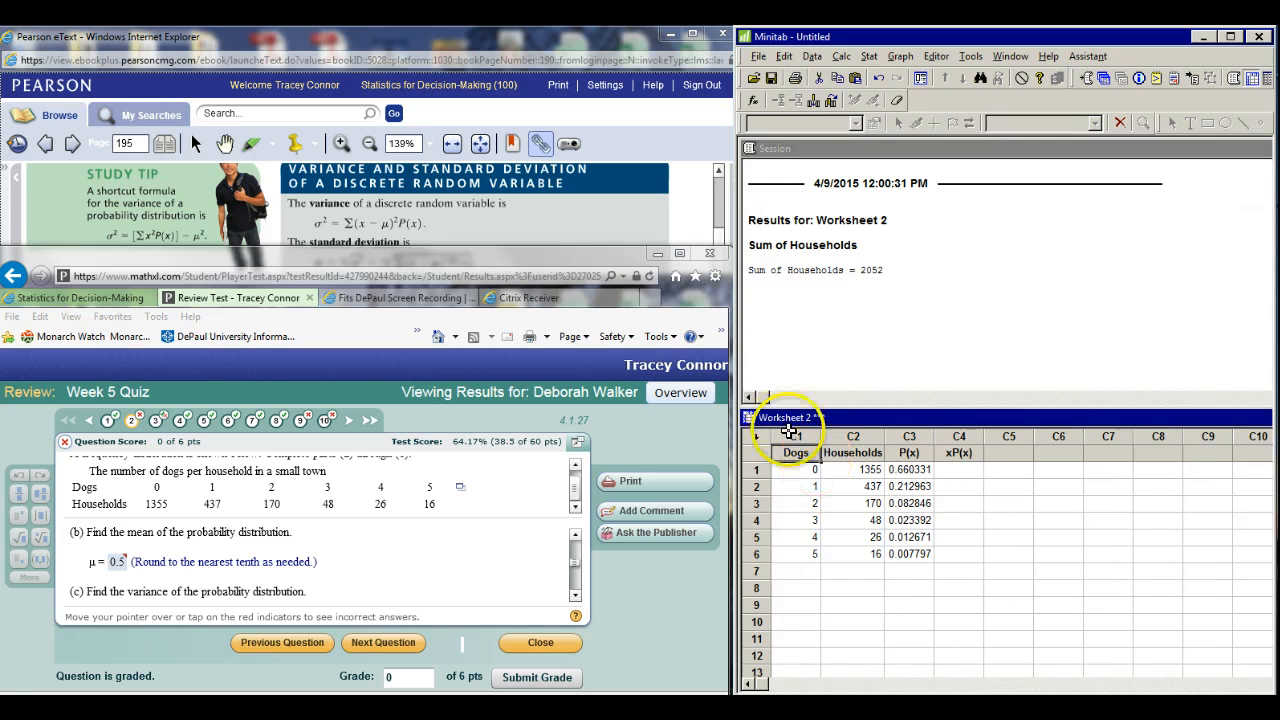
{"action": "right_click", "coordinate": [796, 452]}
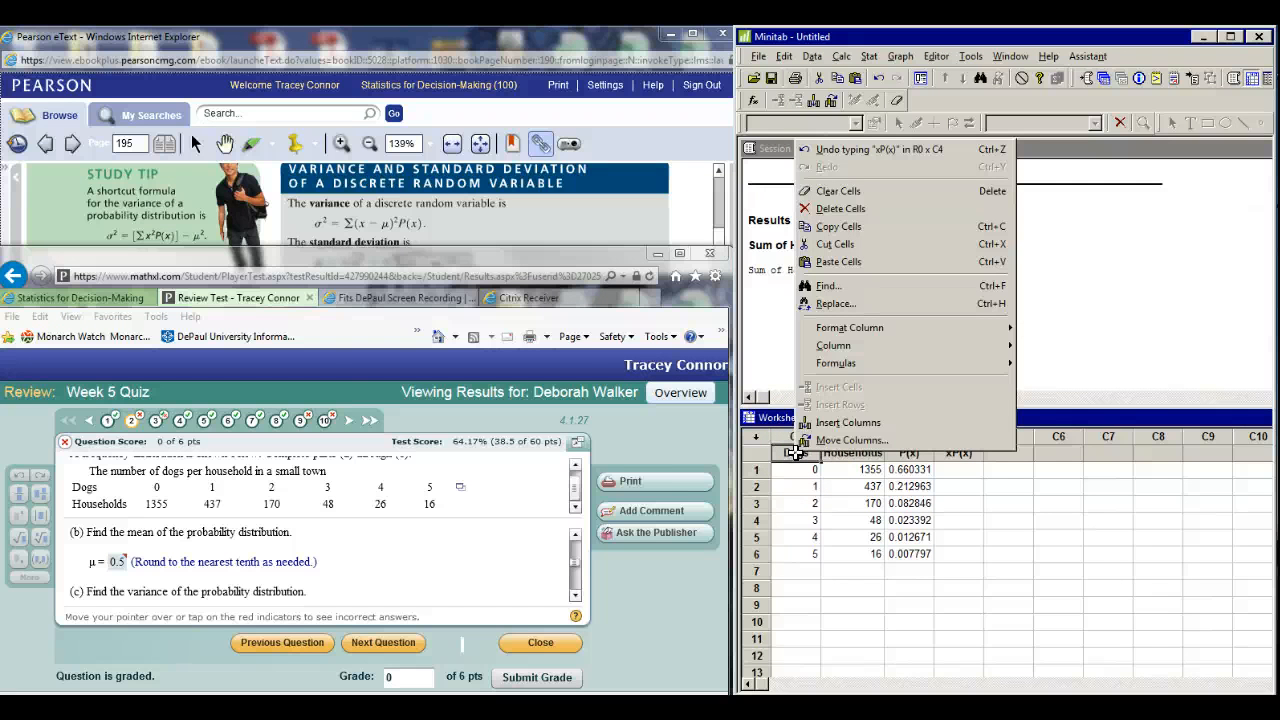
{"action": "left_click", "coordinate": [814, 472]}
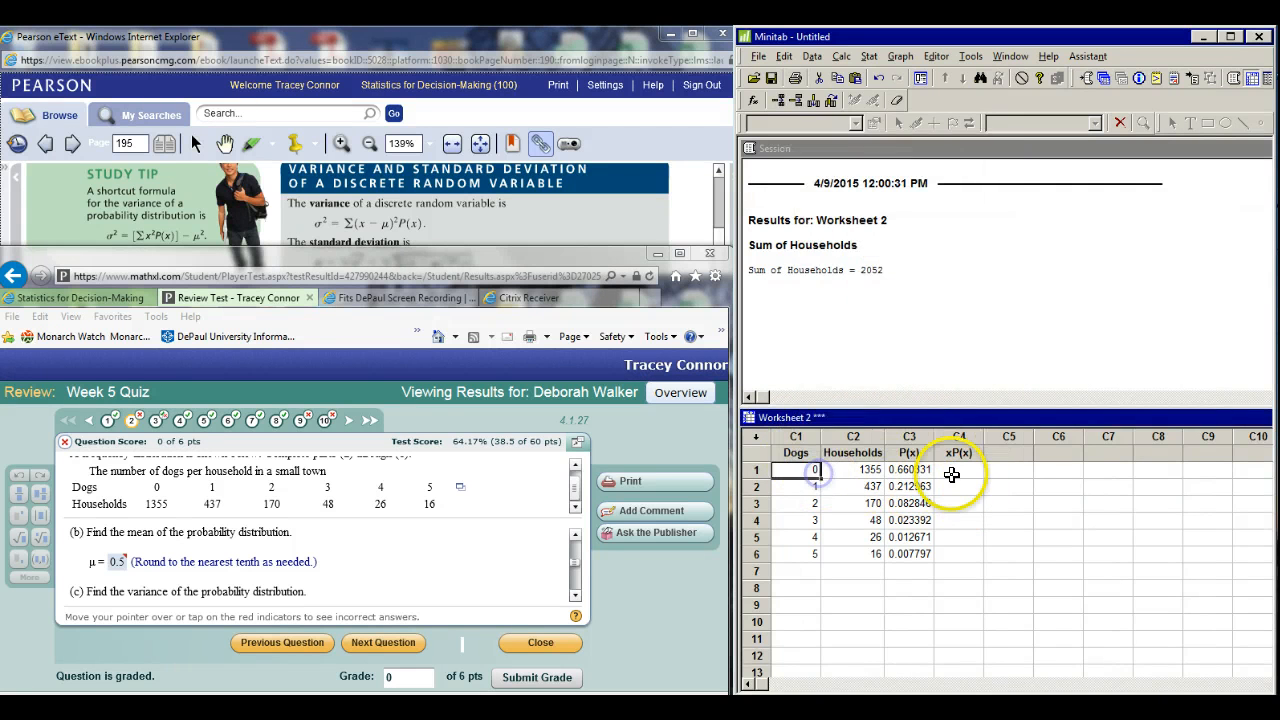
{"action": "left_click", "coordinate": [970, 470]}
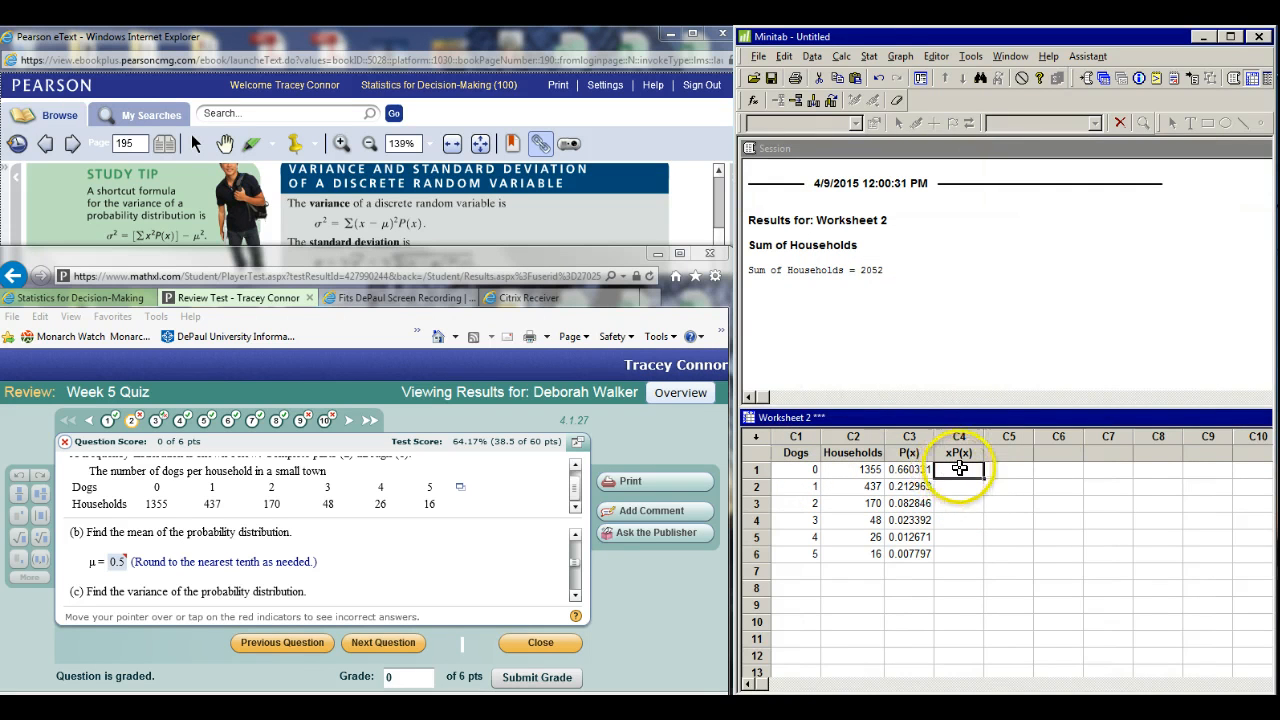
Set up a new Calculator operation that stores its result in the xP(x) column
{"action": "left_click", "coordinate": [842, 56]}
{"action": "left_click", "coordinate": [855, 76]}
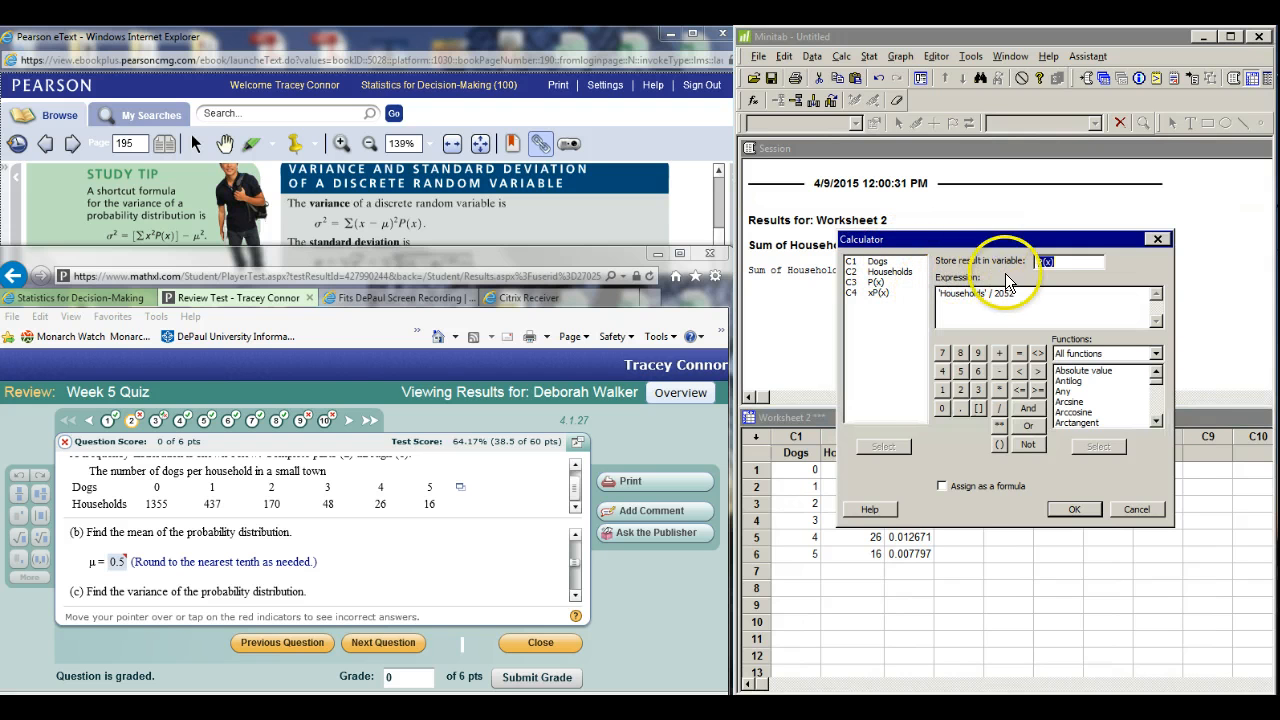
{"action": "double_click", "coordinate": [878, 292]}
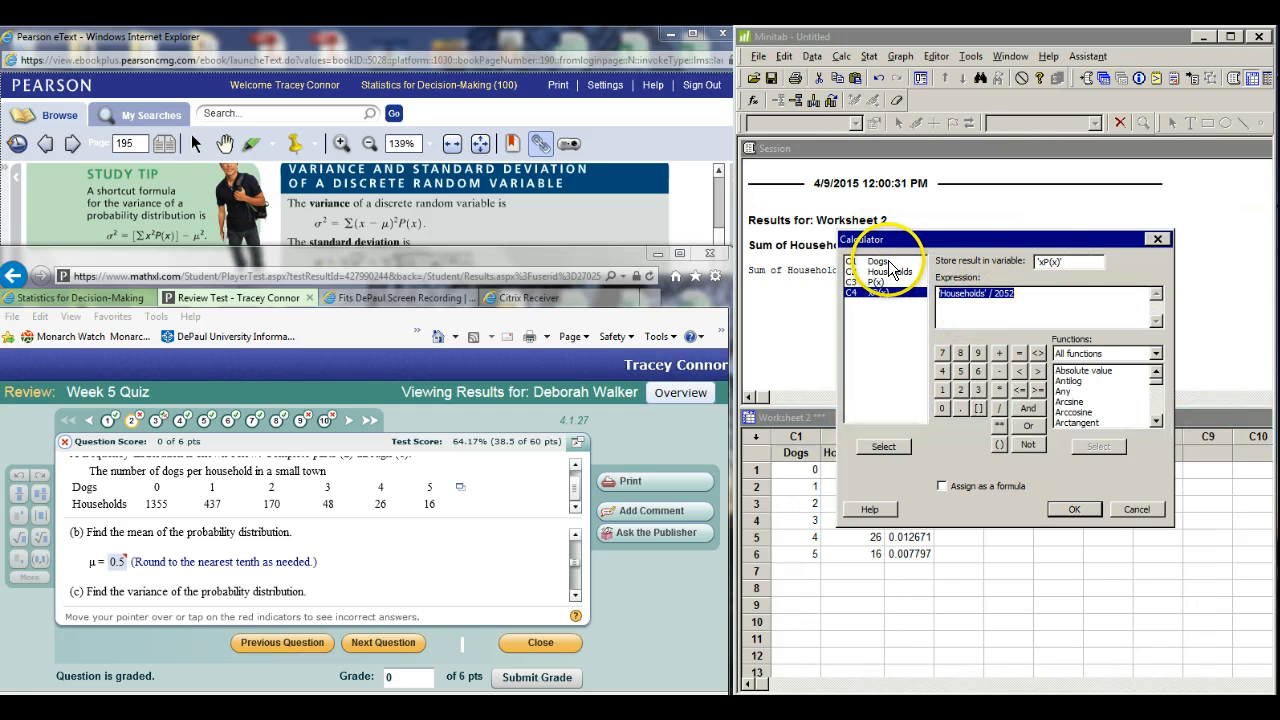
{"action": "left_click", "coordinate": [889, 263]}
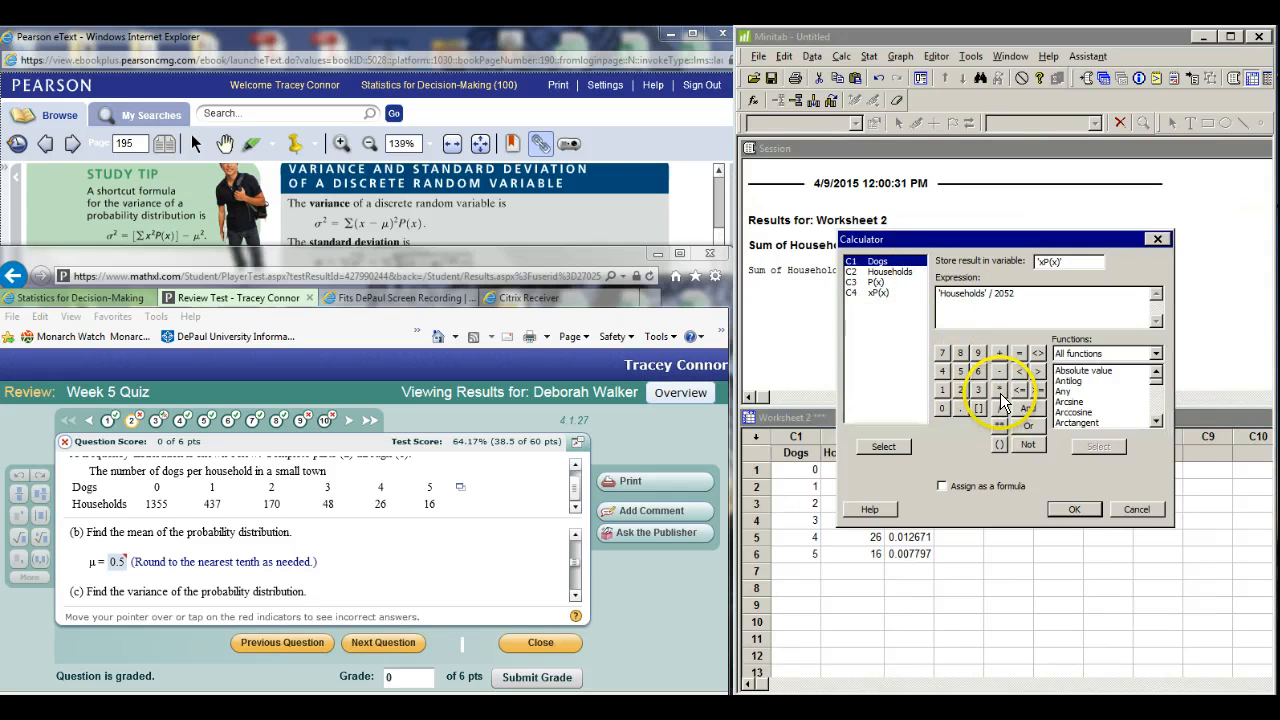
{"action": "left_click", "coordinate": [1000, 391]}
{"action": "left_click", "coordinate": [880, 282]}
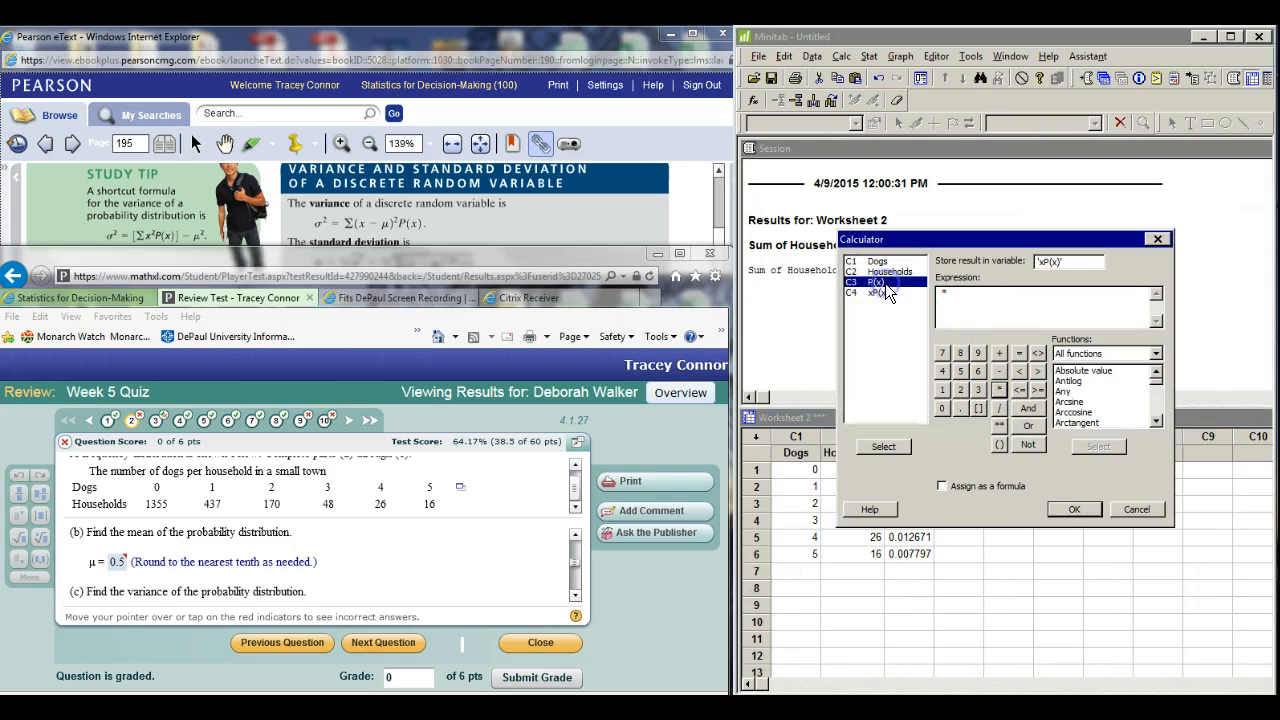
{"action": "double_click", "coordinate": [882, 282]}
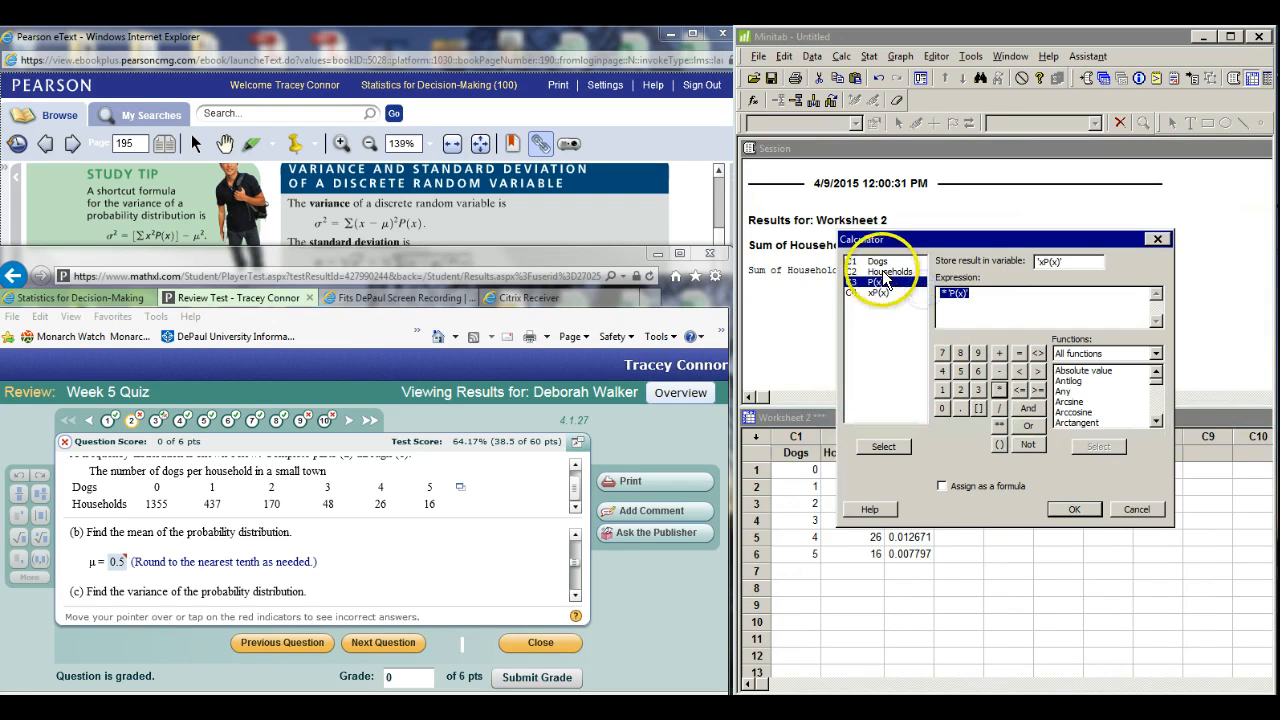
Replace the Calculator expression with 'Dogs' * 'P(x)' and run it to fill the xP(x) column
{"action": "left_click", "coordinate": [884, 263]}
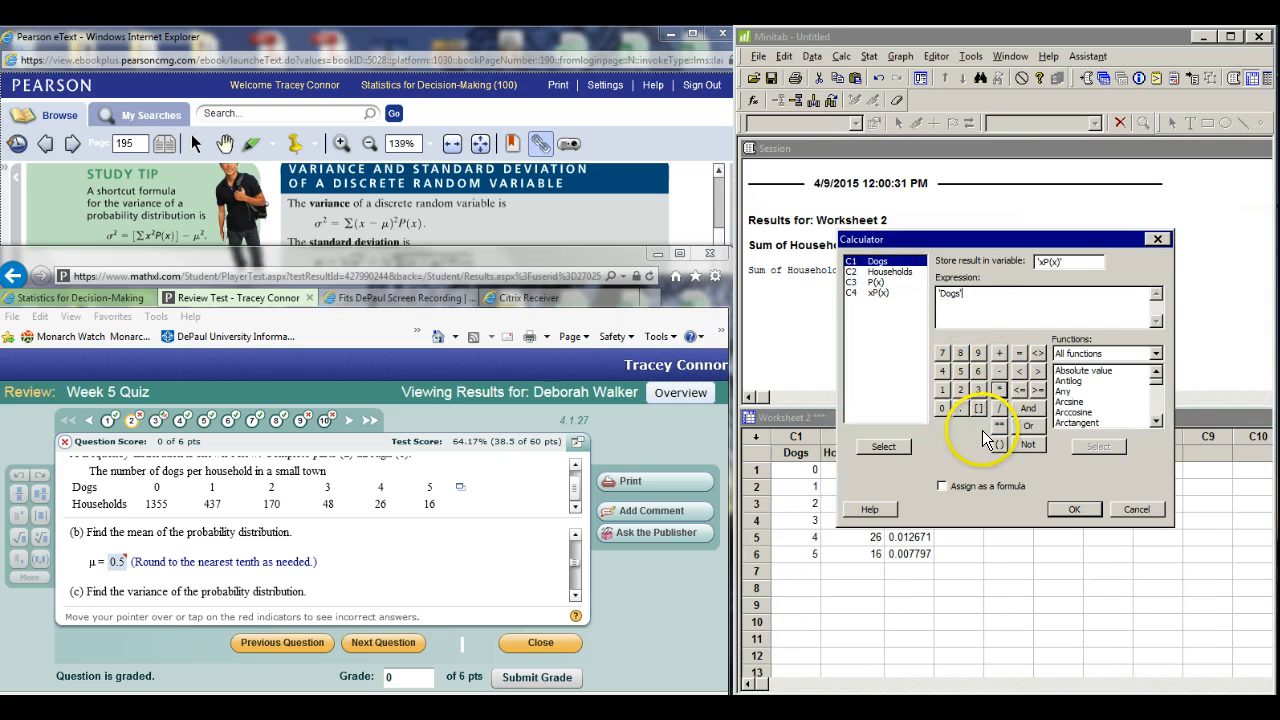
{"action": "left_click", "coordinate": [999, 389]}
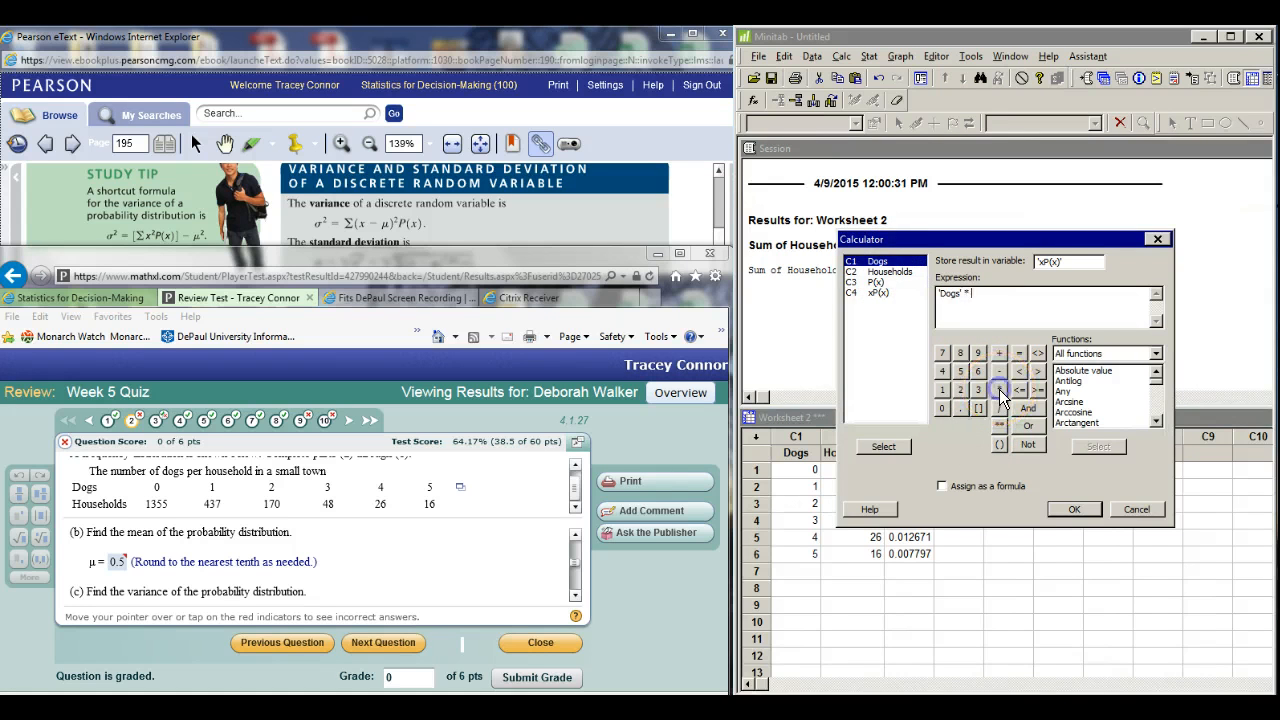
{"action": "double_click", "coordinate": [877, 283]}
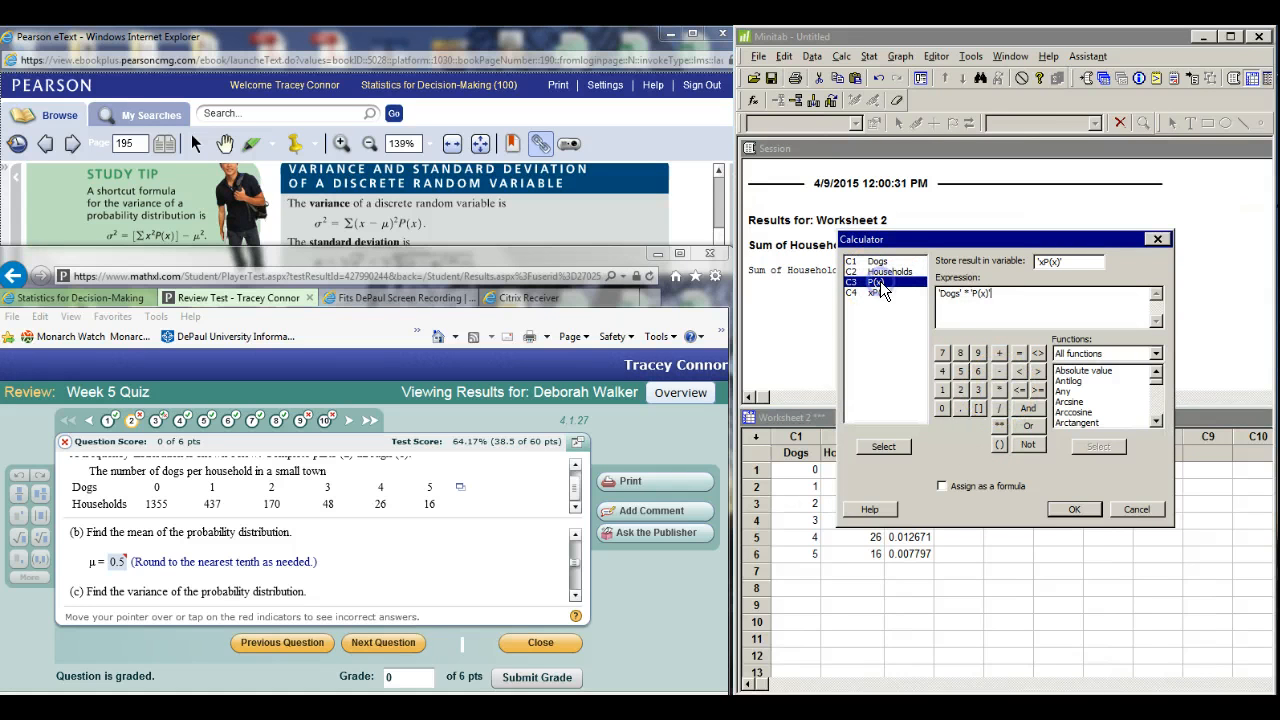
{"action": "left_click", "coordinate": [1066, 511]}
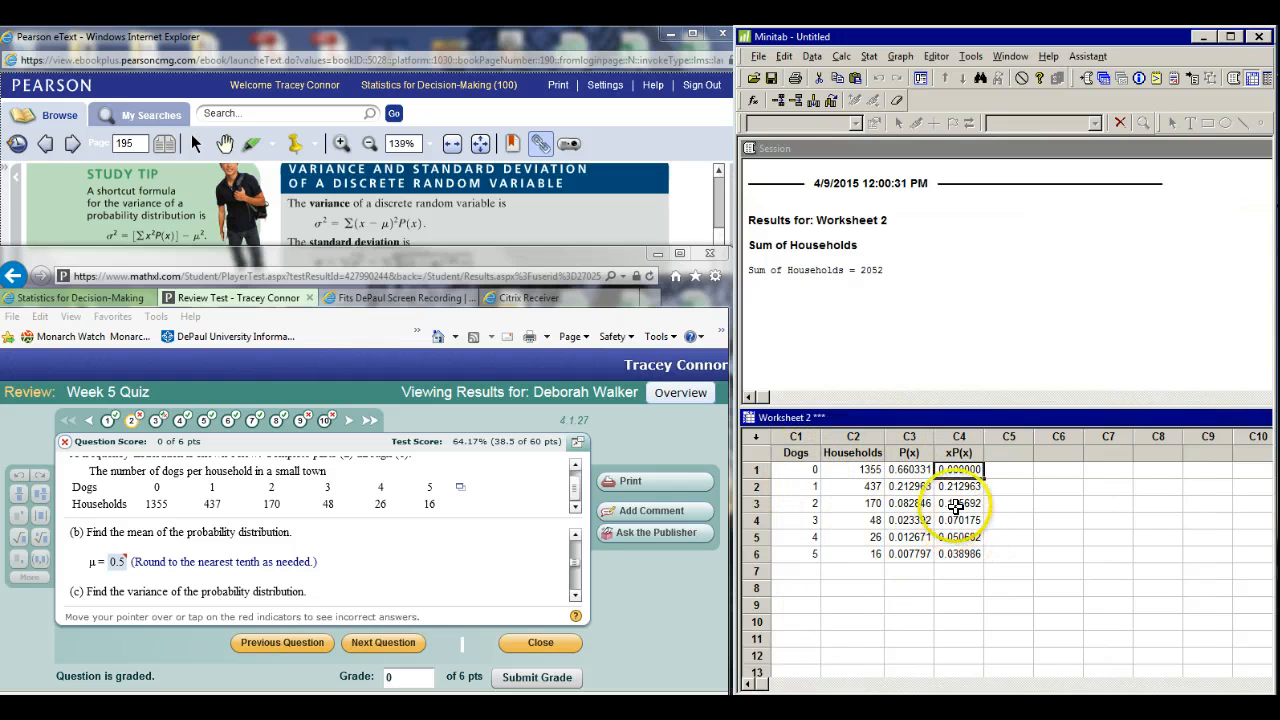
Compute the sum of the xP(x) column with Column Statistics
{"action": "left_click", "coordinate": [843, 57]}
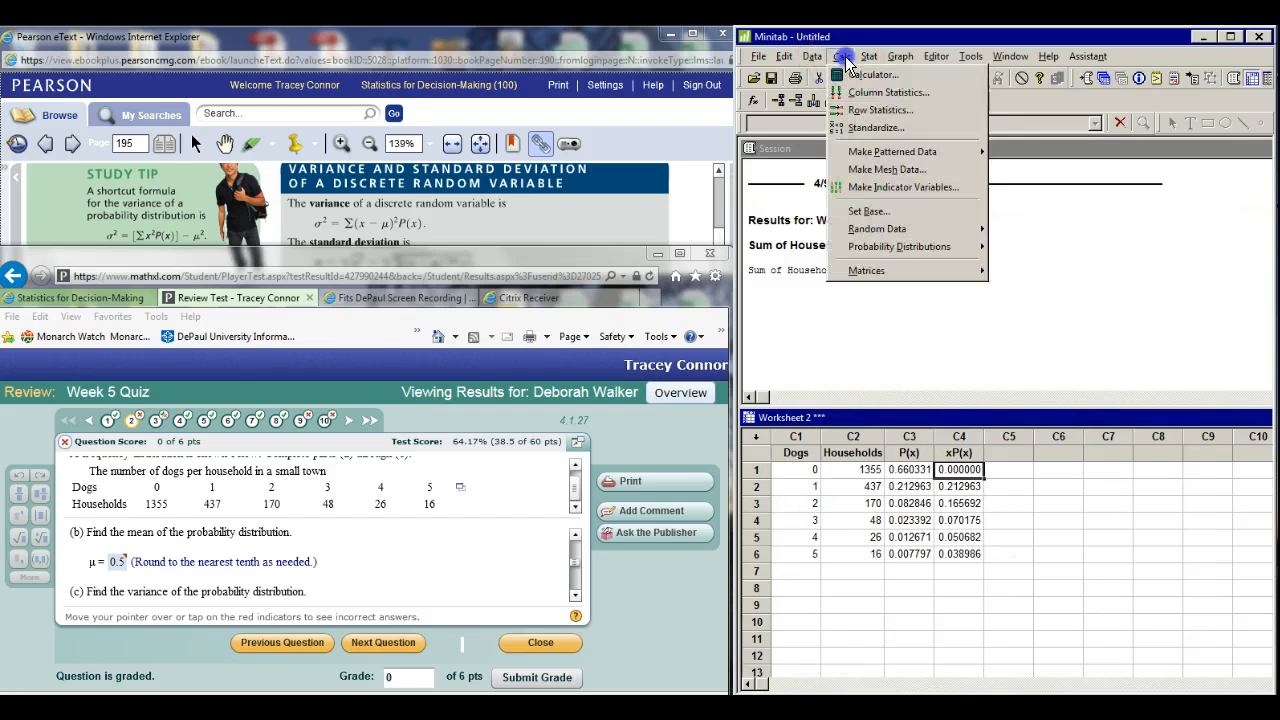
{"action": "left_click", "coordinate": [860, 93]}
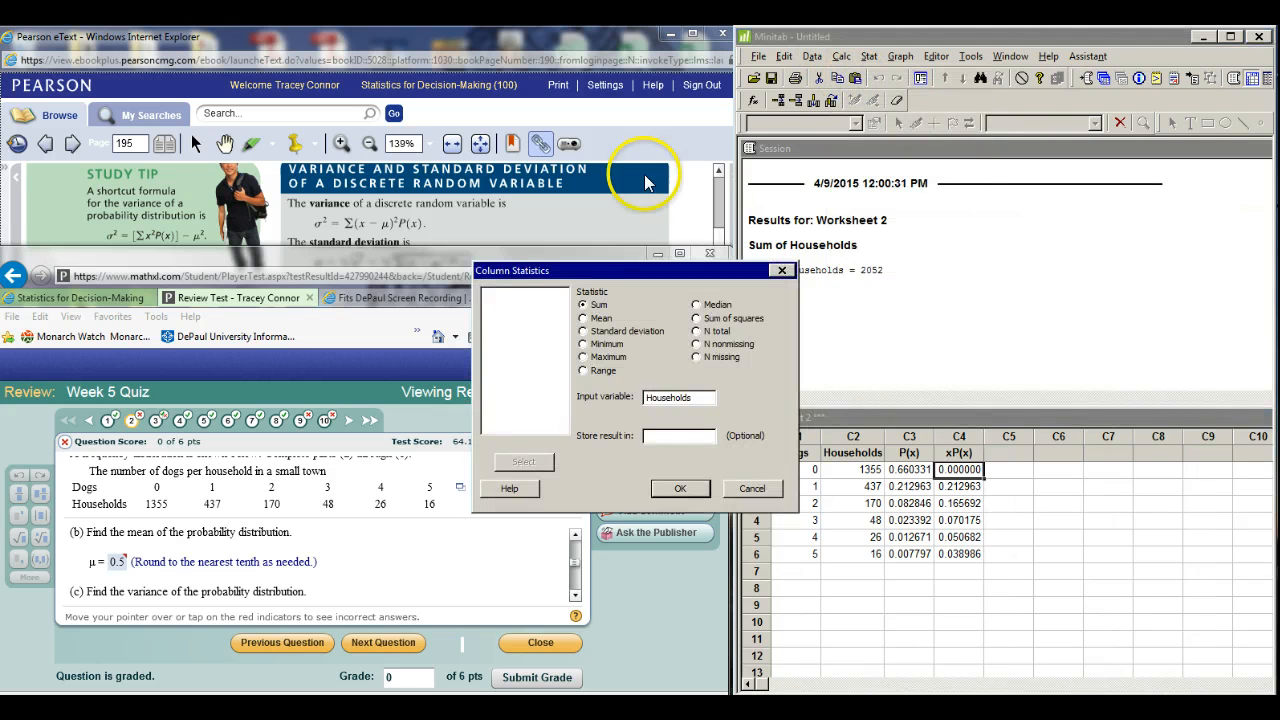
{"action": "left_click", "coordinate": [682, 397]}
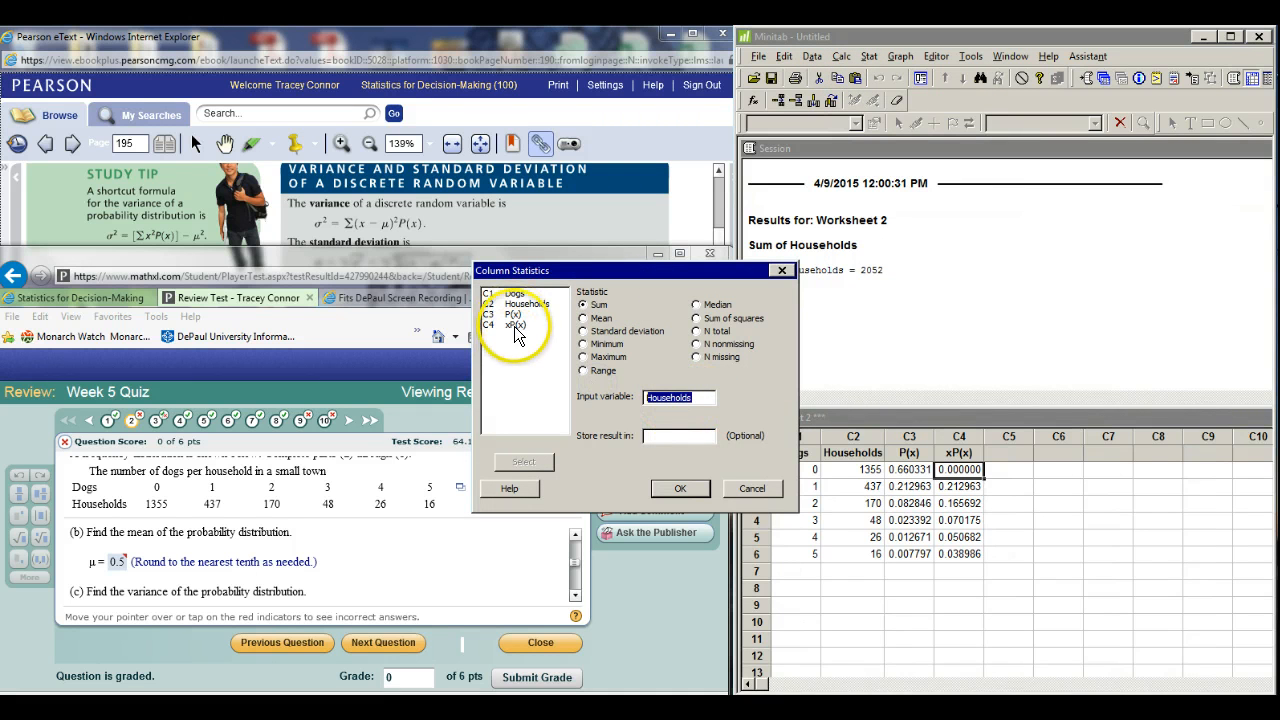
{"action": "double_click", "coordinate": [514, 325]}
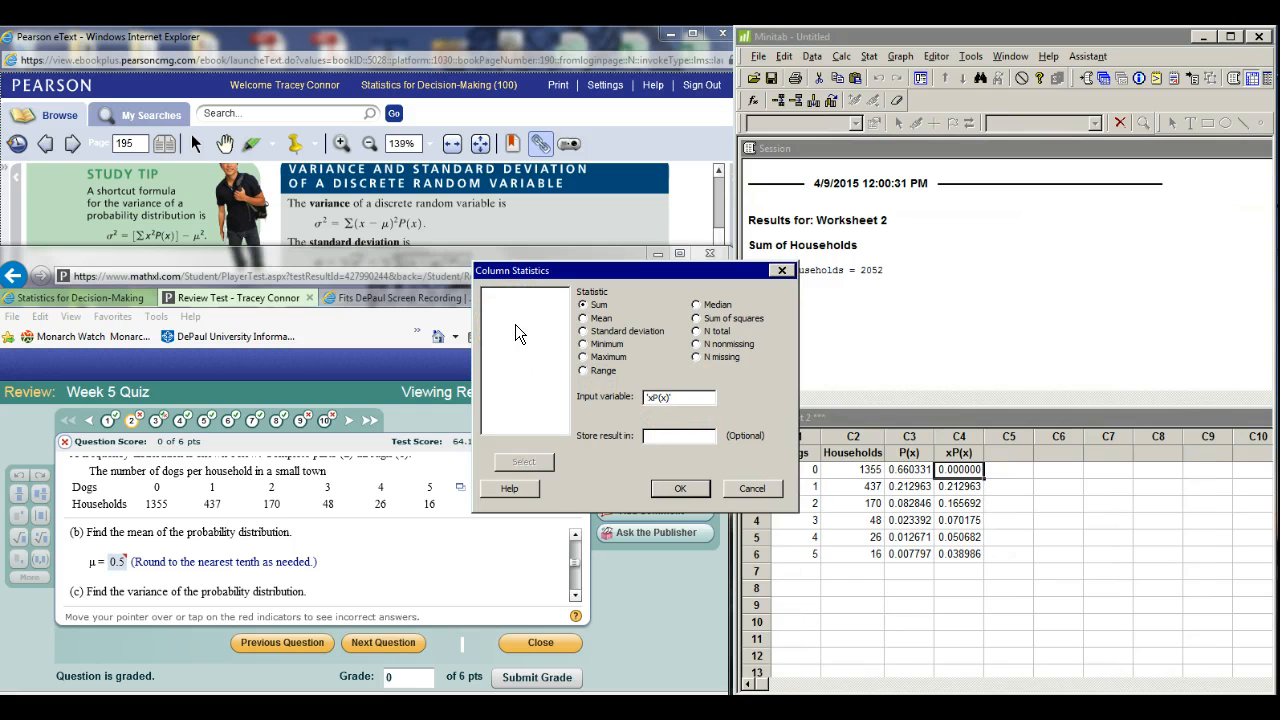
{"action": "left_click", "coordinate": [678, 487]}
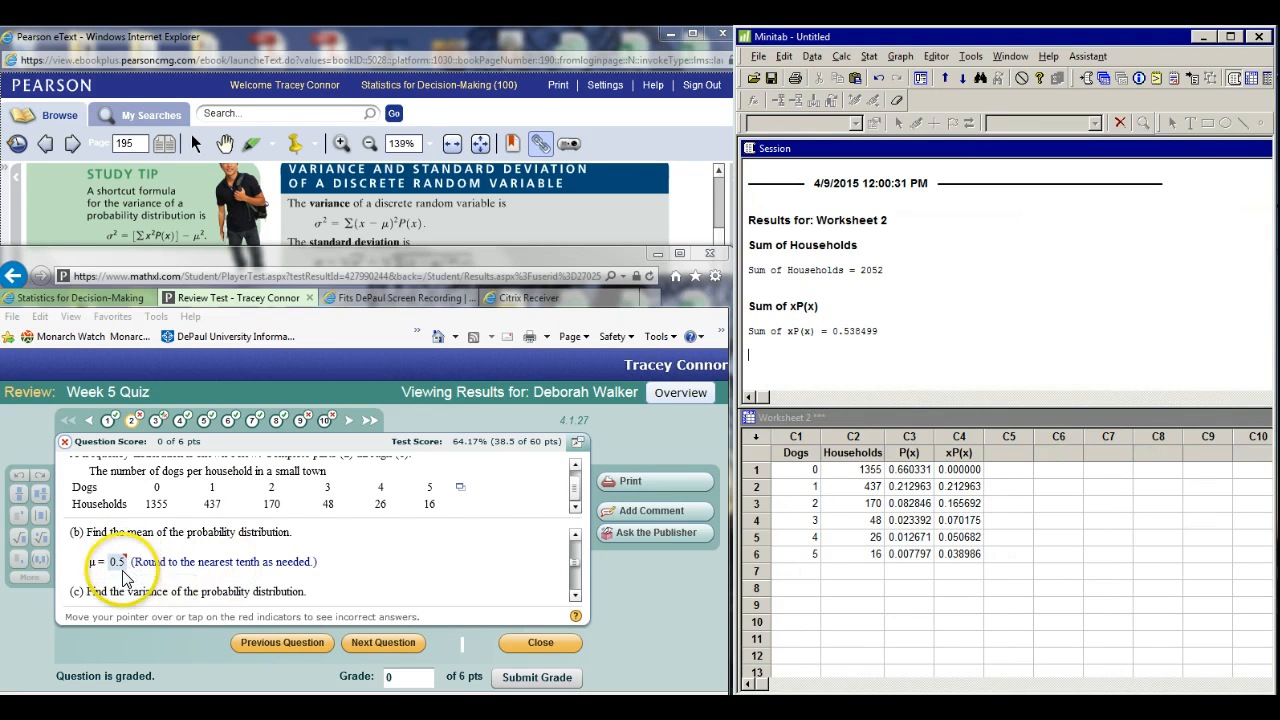
Compare the result with the answer to part (b), then bring up part (c) and the eText's shortcut formula for the variance
{"action": "mouse_move", "coordinate": [123, 575]}
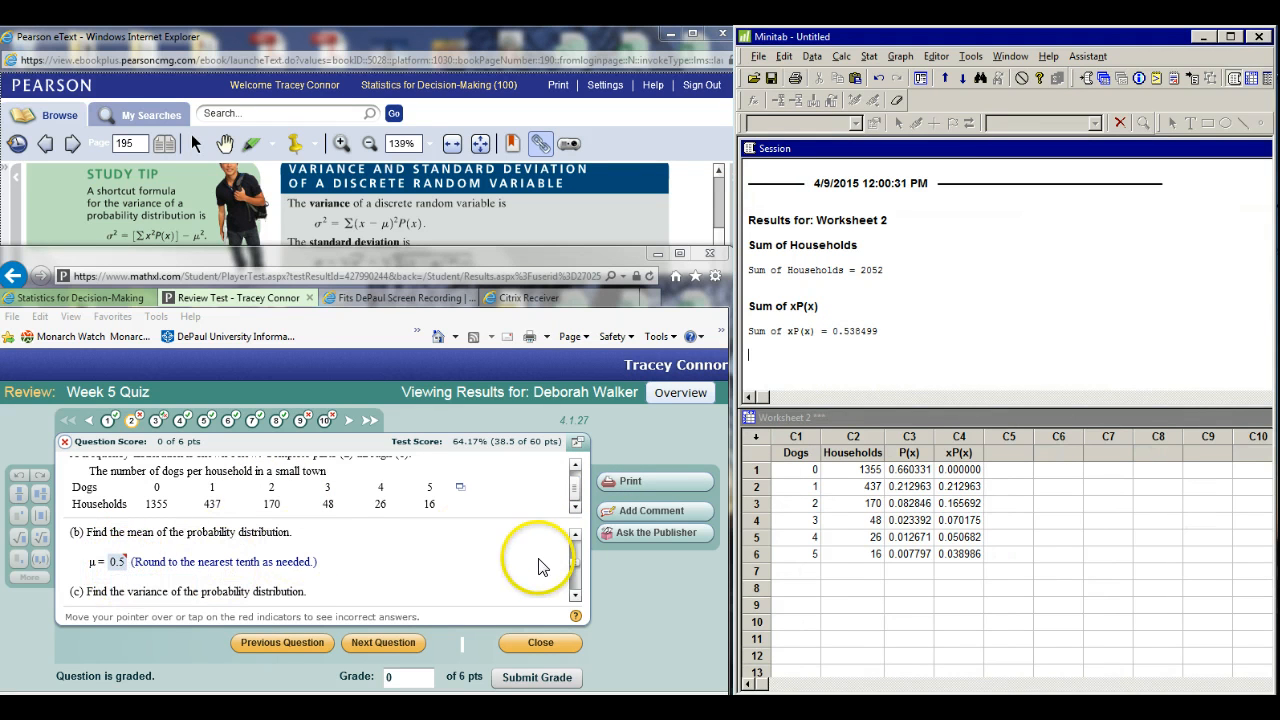
{"action": "left_click", "coordinate": [576, 597]}
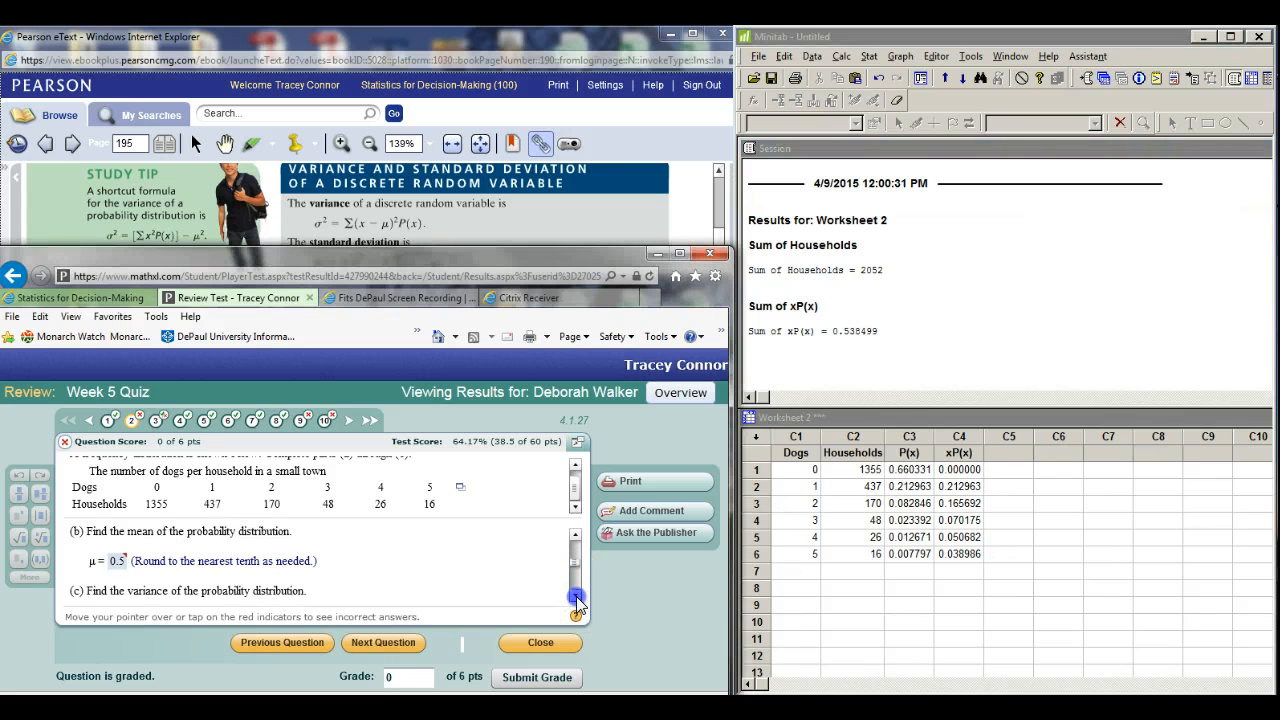
{"action": "left_click", "coordinate": [576, 597]}
{"action": "left_click", "coordinate": [577, 600]}
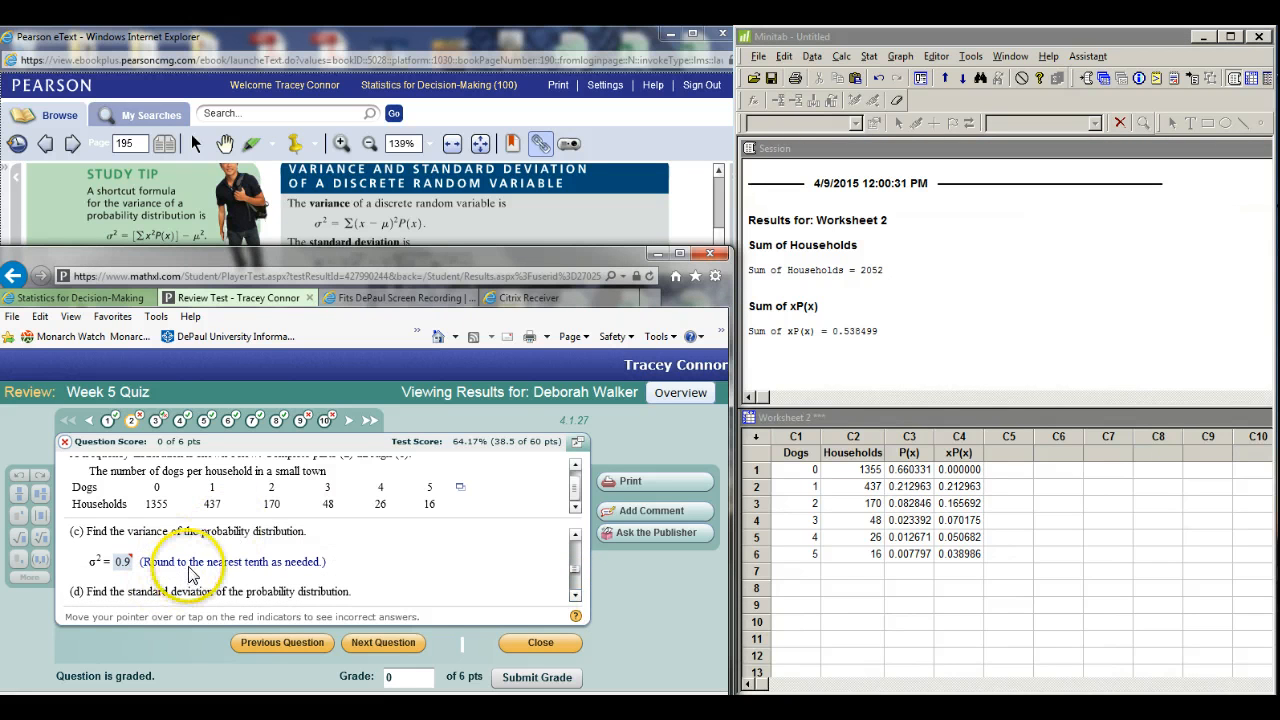
{"action": "left_click", "coordinate": [179, 218]}
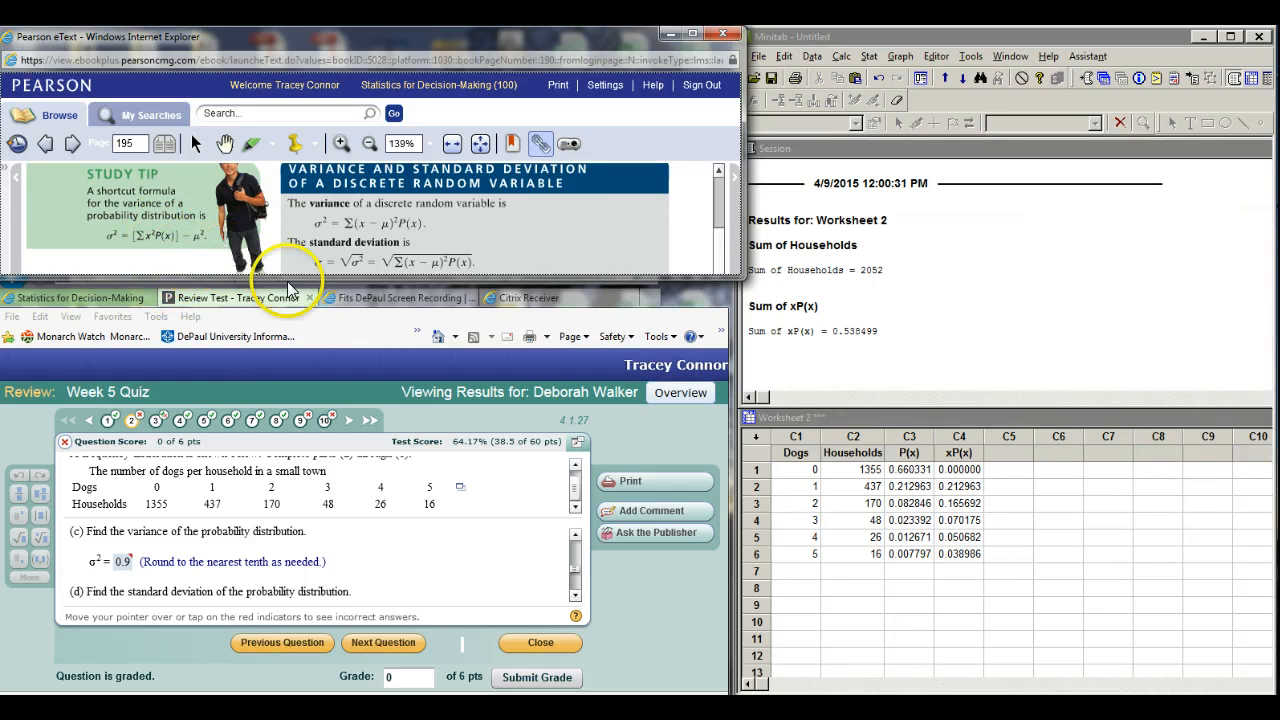
Title the empty column C5 x2 and set up a Calculator operation that stores its result in that column
{"action": "left_click", "coordinate": [1010, 455]}
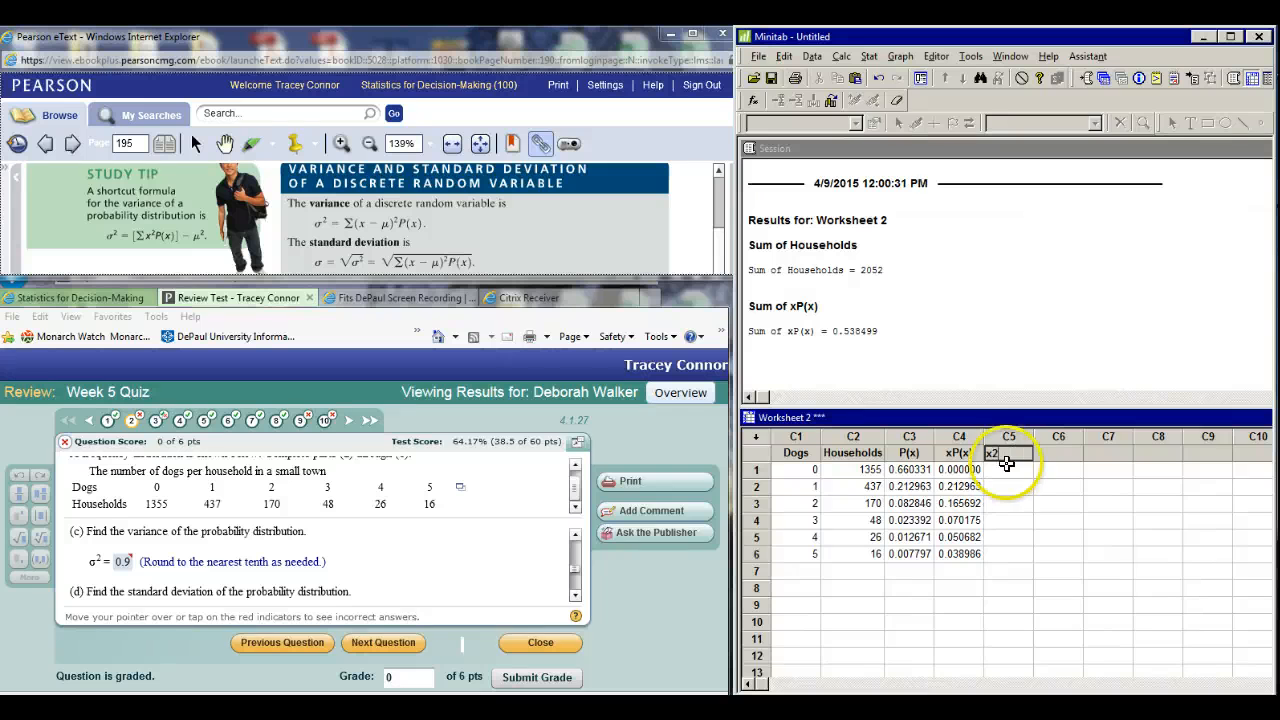
{"action": "left_click", "coordinate": [1005, 470]}
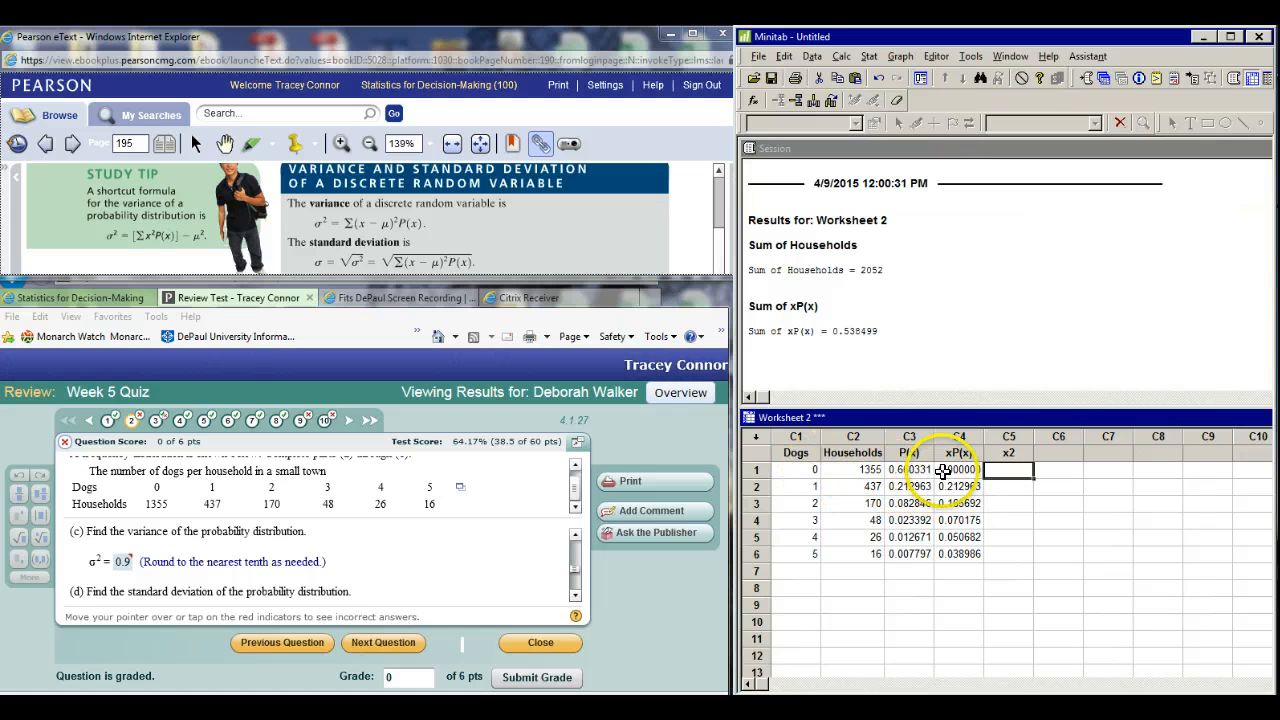
{"action": "left_click", "coordinate": [843, 57]}
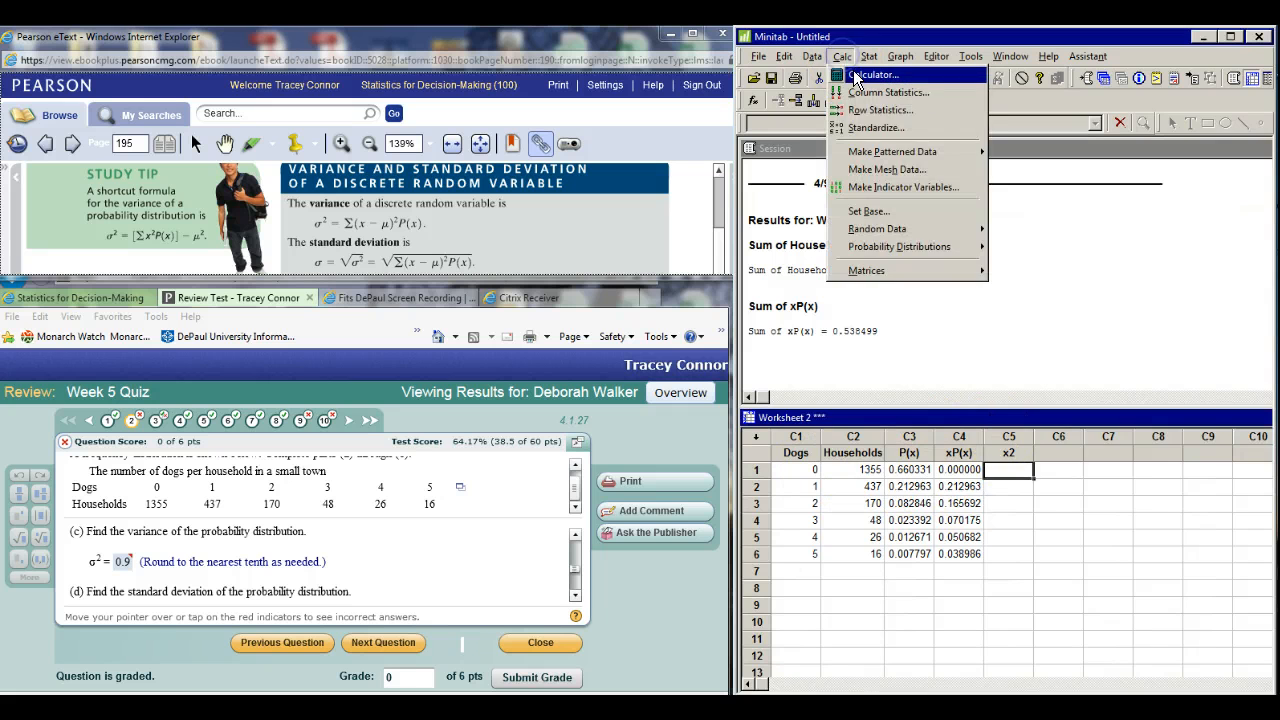
{"action": "left_click", "coordinate": [858, 75]}
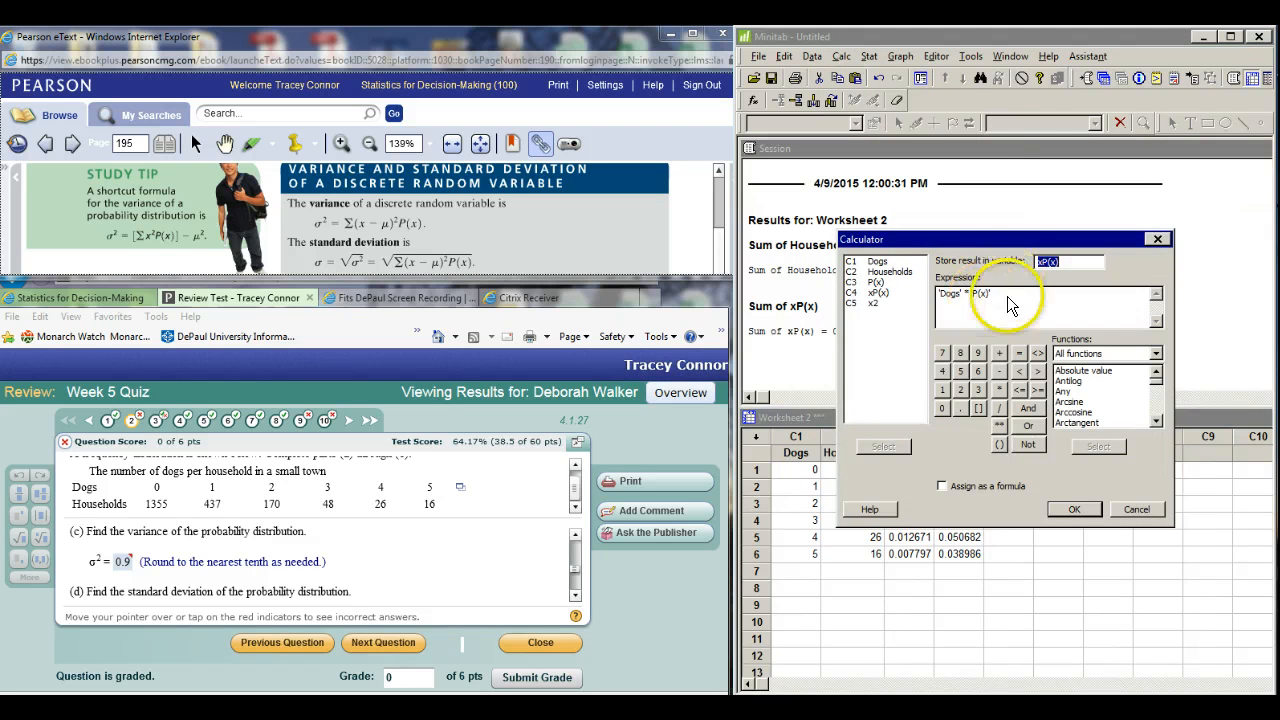
{"action": "left_click_drag", "start_coordinate": [1027, 245], "coordinate": [1015, 201]}
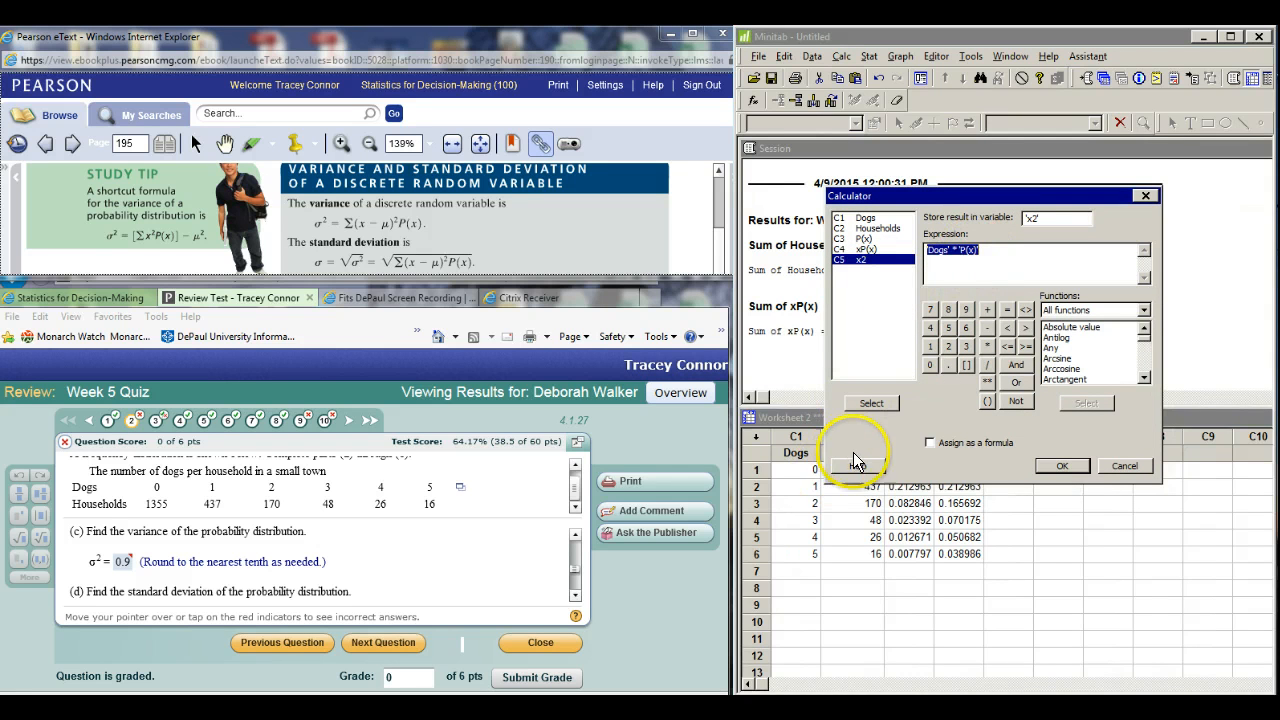
{"action": "left_click", "coordinate": [985, 251]}
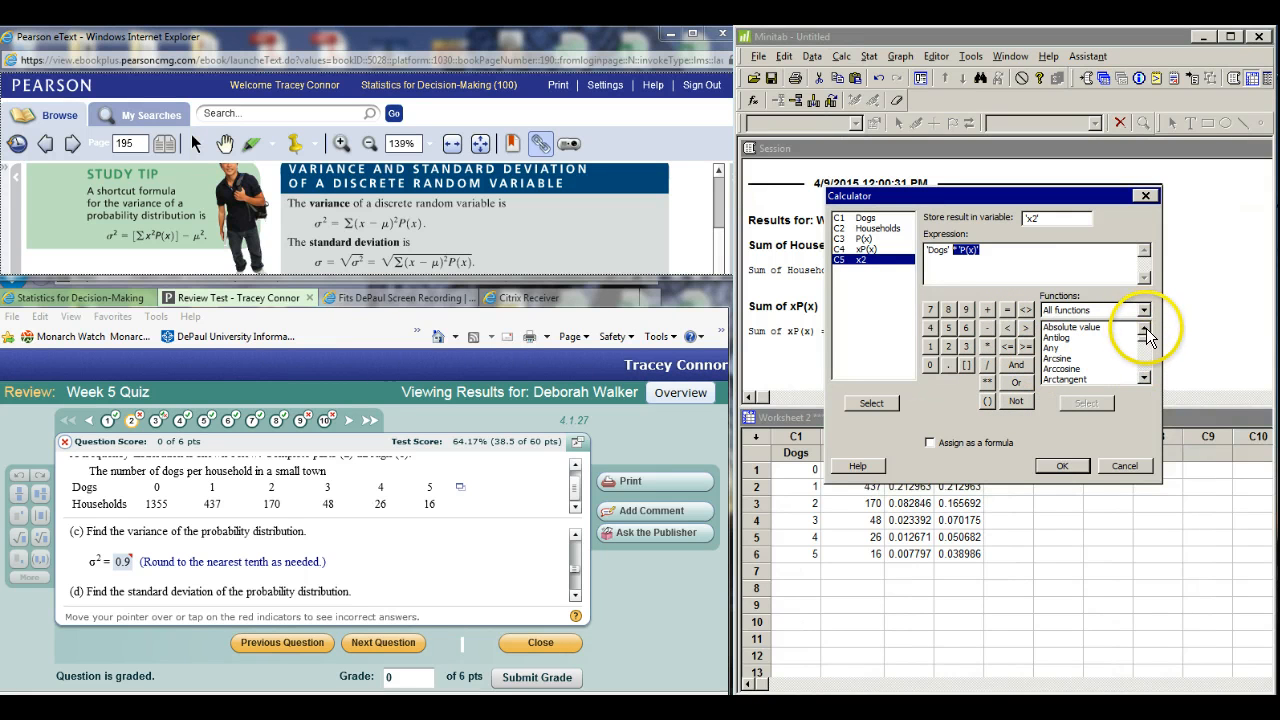
Look through the Calculator's function list for a way to square the Dogs values
{"action": "left_click_drag", "start_coordinate": [1147, 334], "coordinate": [1147, 365]}
{"action": "left_click", "coordinate": [1147, 366]}
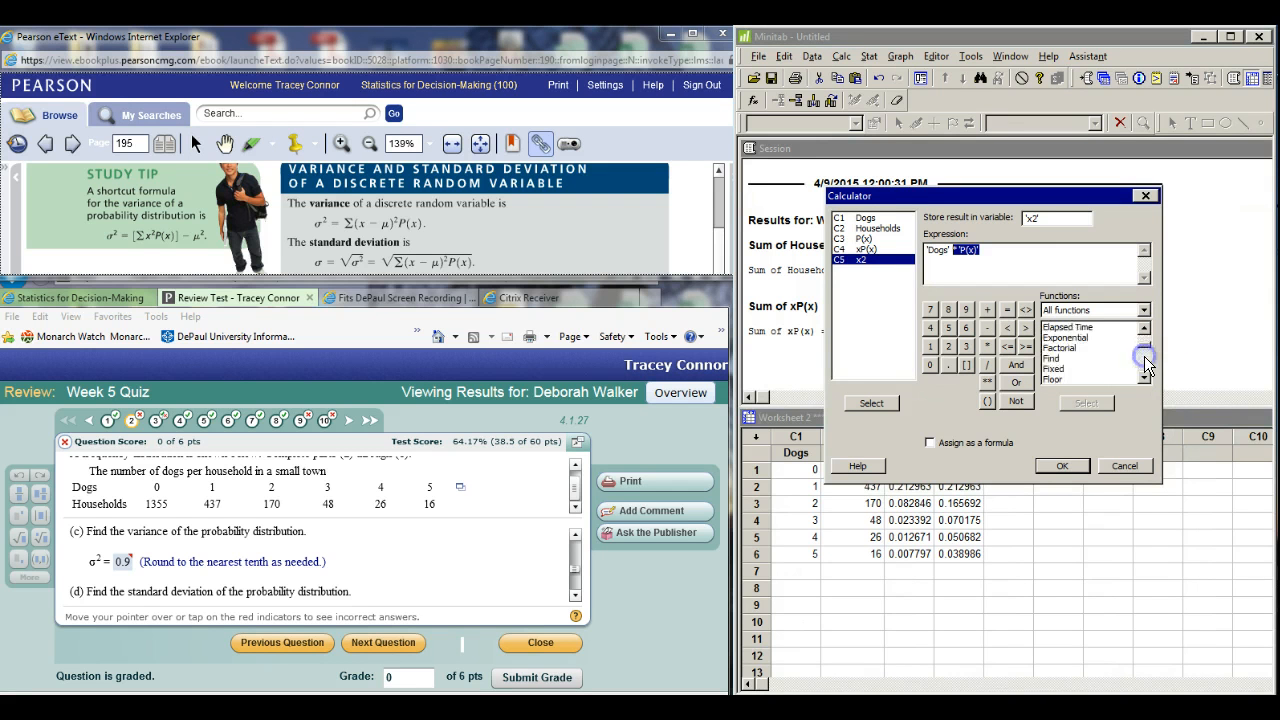
{"action": "left_click", "coordinate": [1148, 360]}
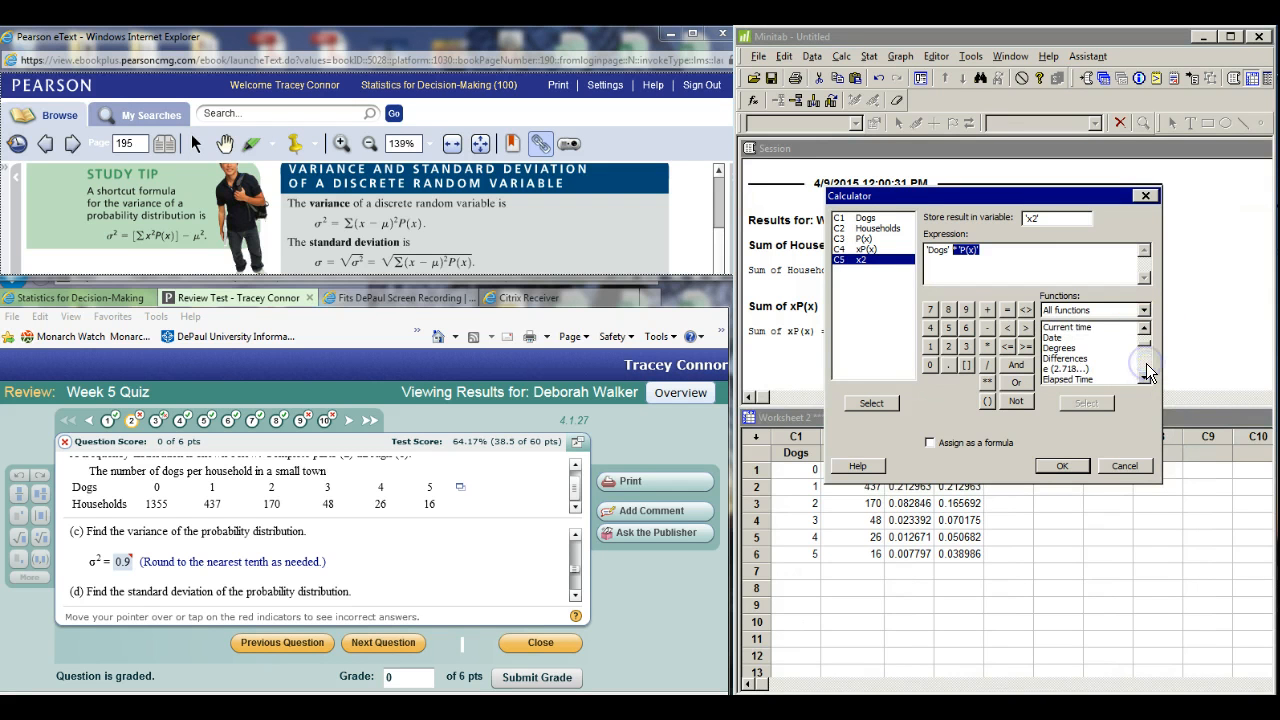
{"action": "left_click", "coordinate": [1147, 368]}
{"action": "left_click", "coordinate": [1147, 368]}
{"action": "left_click", "coordinate": [1147, 368]}
{"action": "left_click", "coordinate": [1147, 368]}
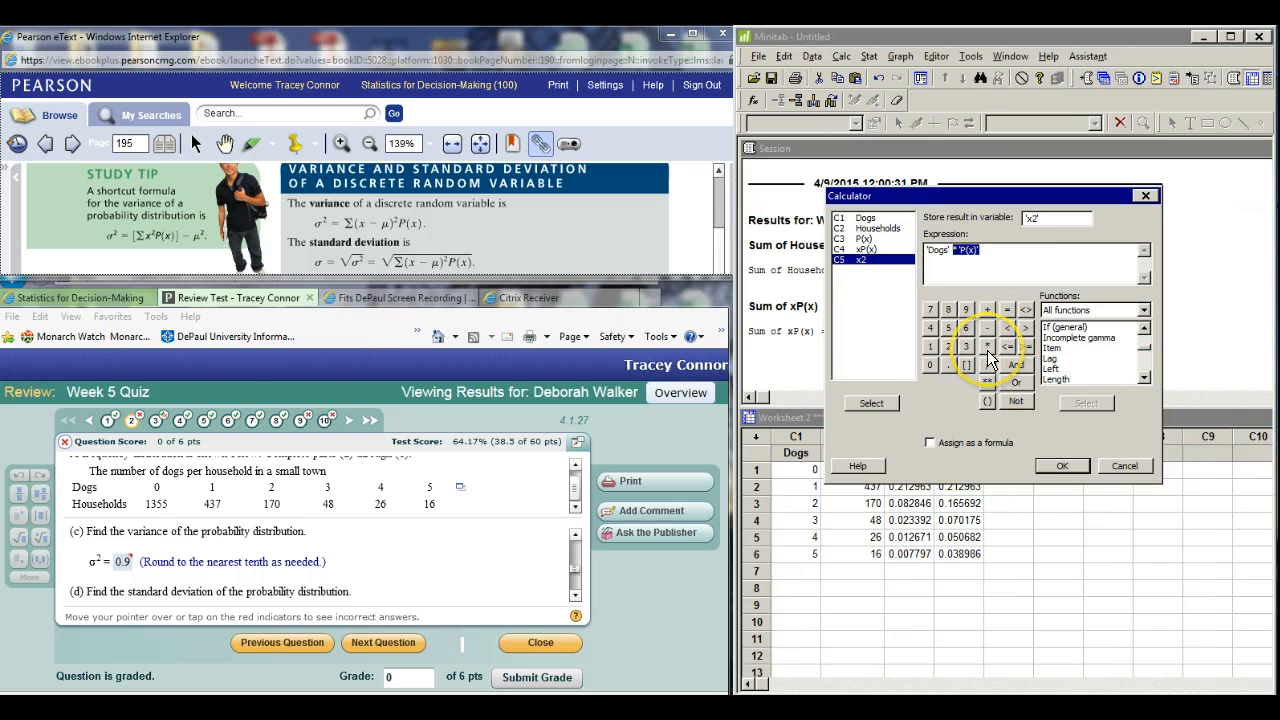
Change the Calculator expression to 'Dogs' * 'Dogs' and run it to fill the x2 column
{"action": "left_click", "coordinate": [987, 350]}
{"action": "left_click", "coordinate": [870, 218]}
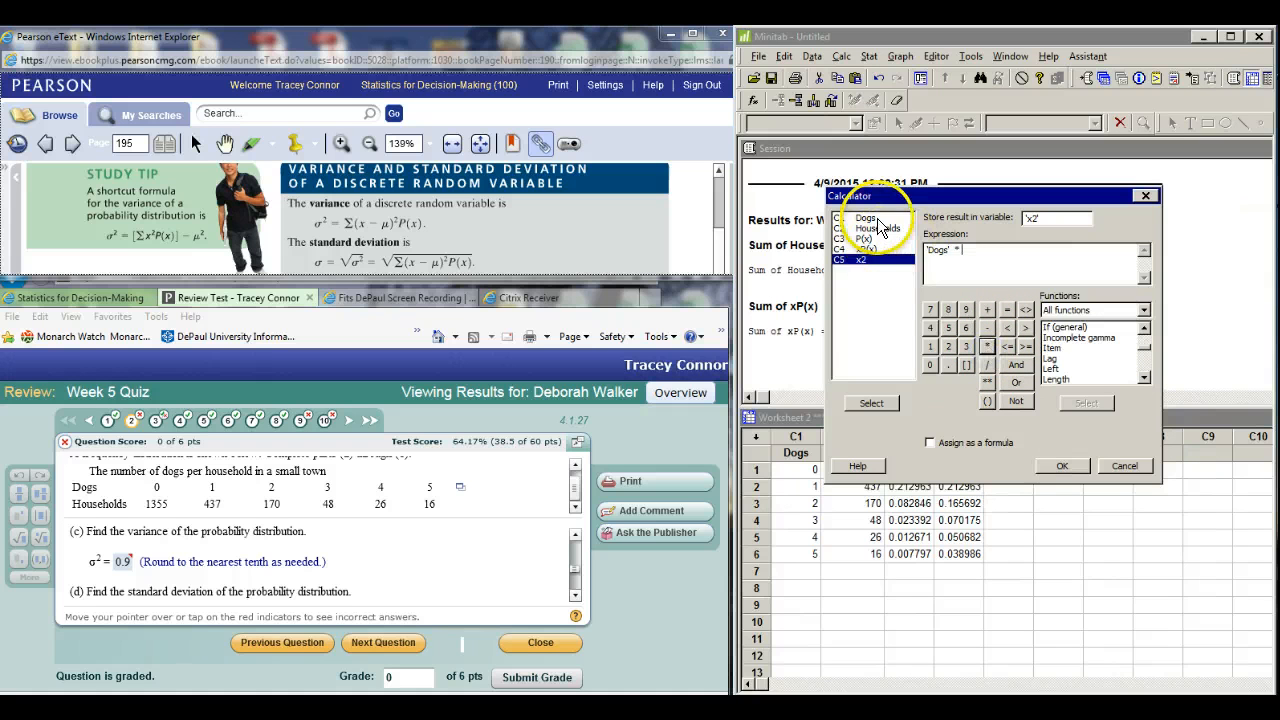
{"action": "double_click", "coordinate": [877, 218]}
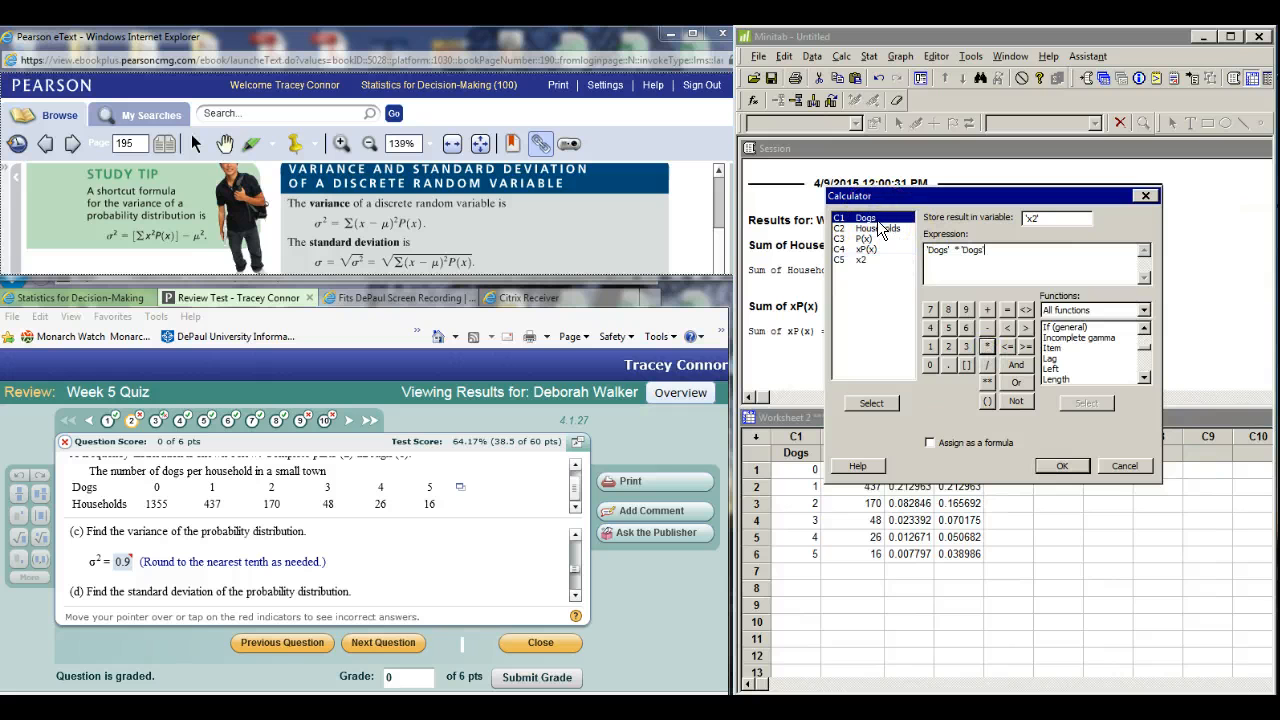
{"action": "left_click", "coordinate": [1062, 470]}
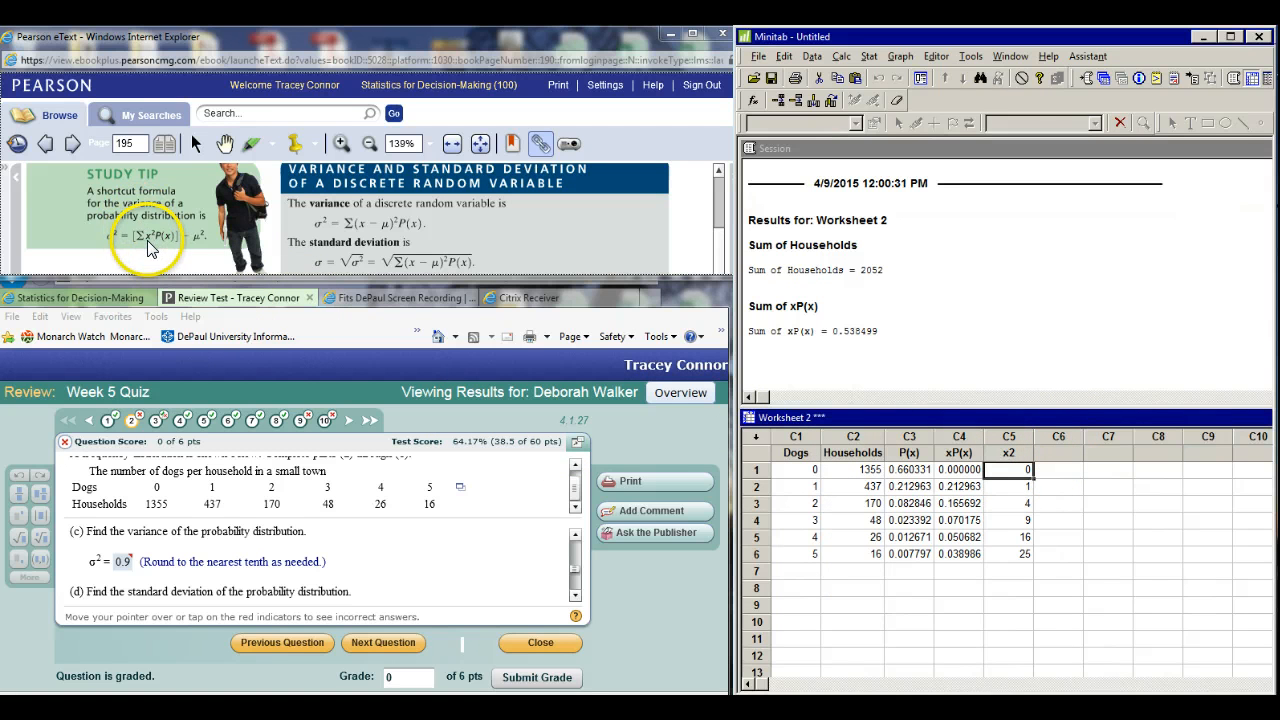
Title the empty column C6 x2P(x) in the worksheet
{"action": "left_click", "coordinate": [1062, 452]}
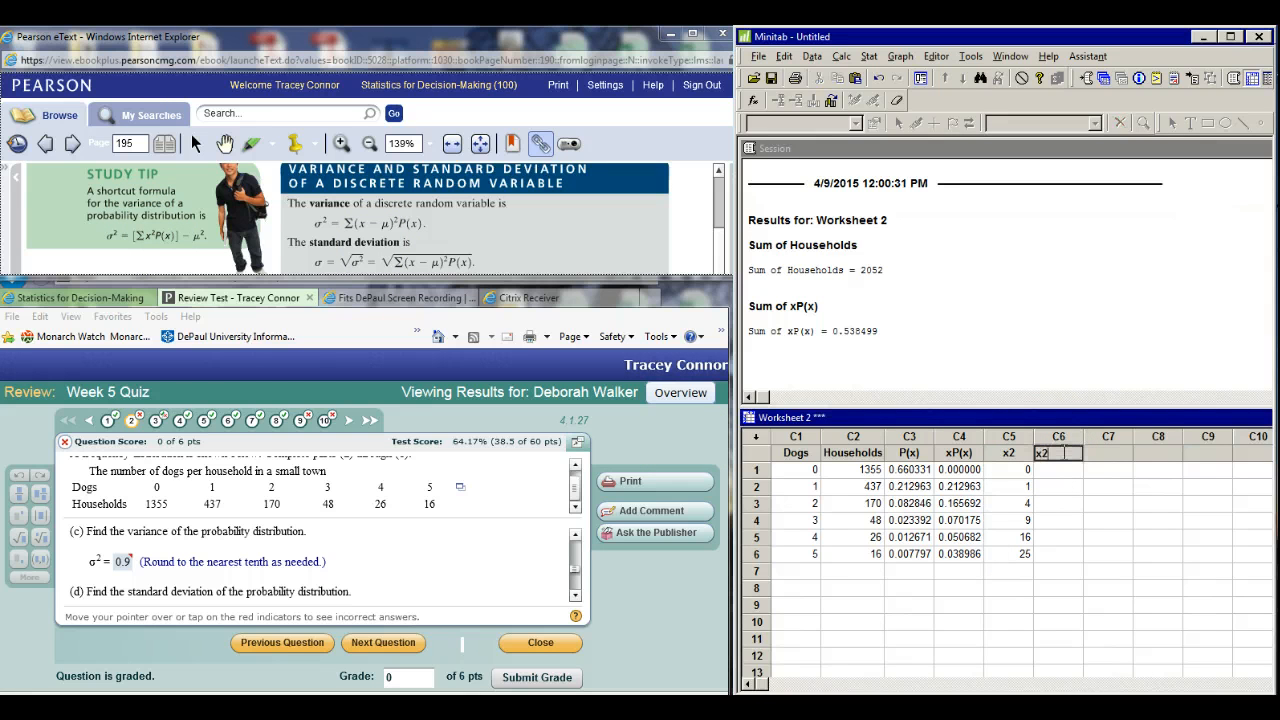
{"action": "type", "text": "x2P(c)"}
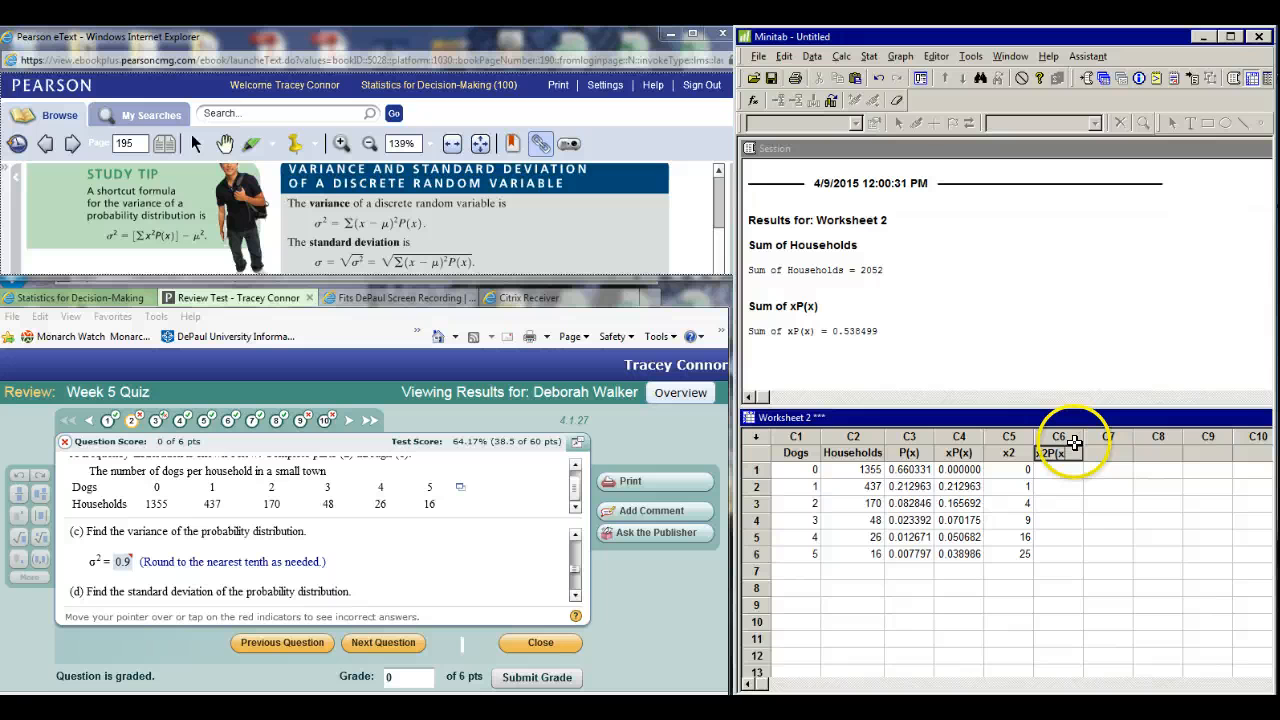
{"action": "left_click", "coordinate": [1062, 471]}
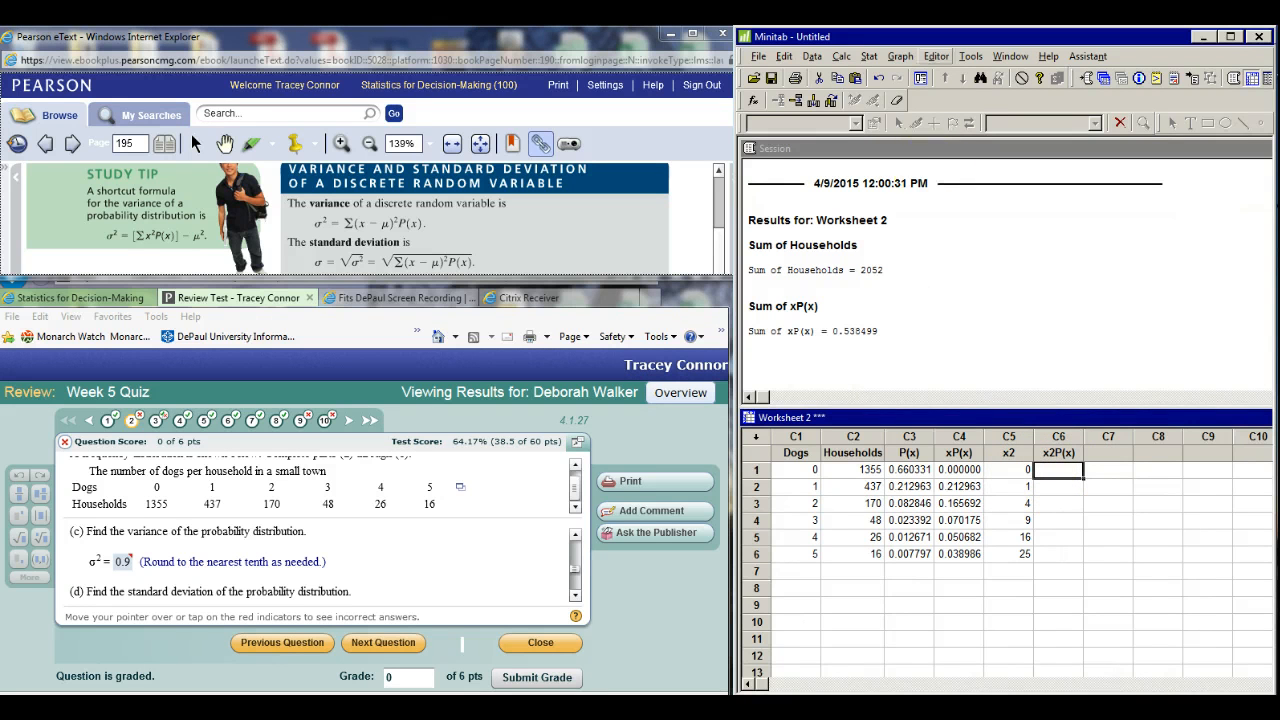
Compute 'x2' * 'P(x)' with the Calculator and store the result in the x2P(x) column
{"action": "left_click", "coordinate": [842, 57]}
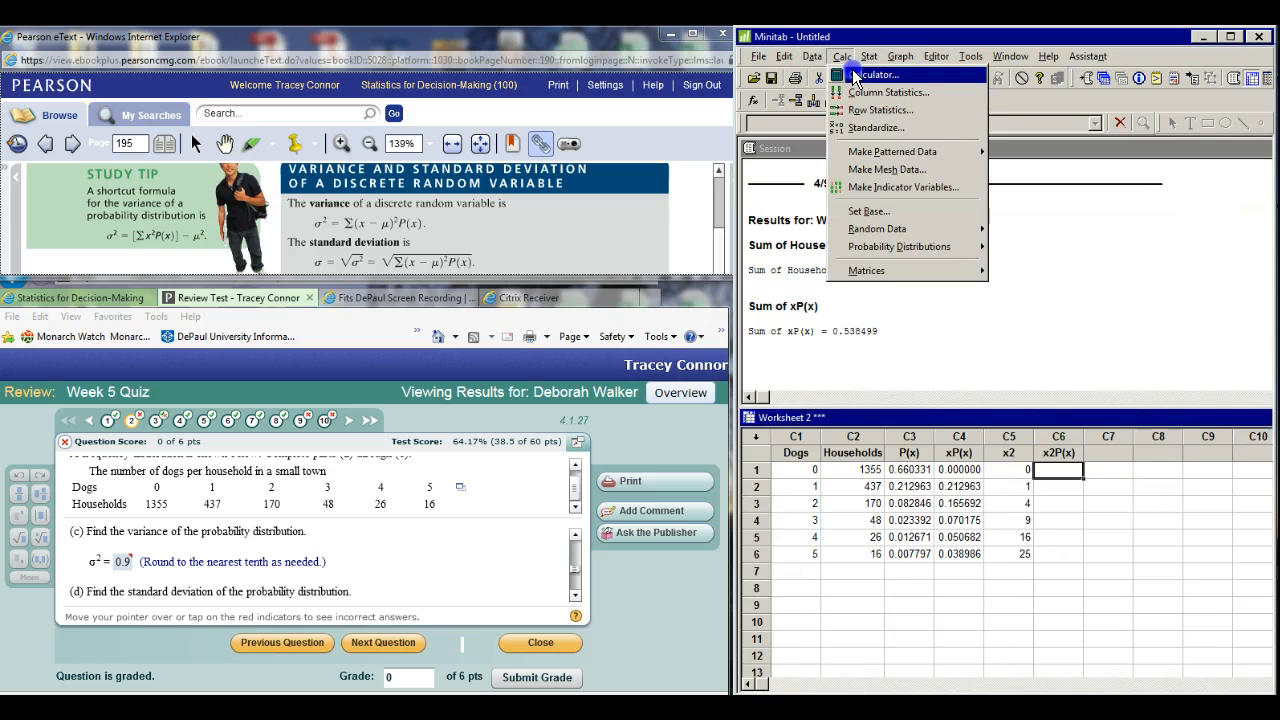
{"action": "left_click", "coordinate": [857, 76]}
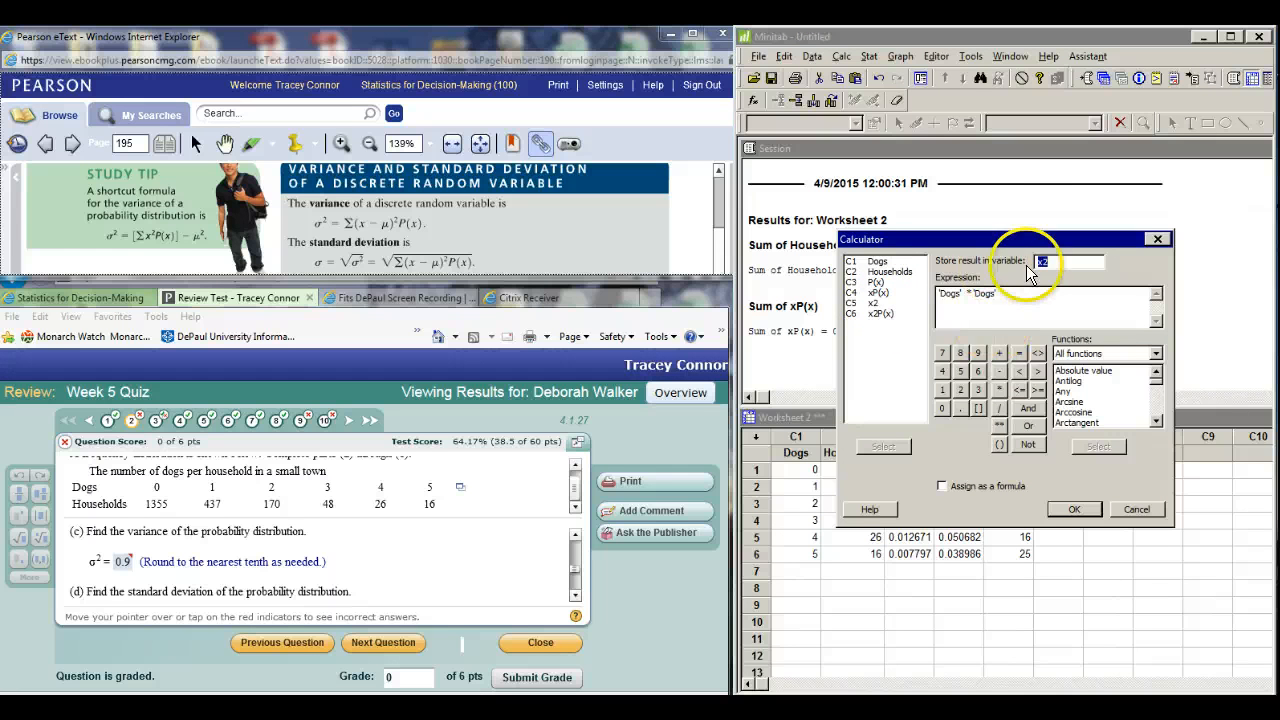
{"action": "double_click", "coordinate": [880, 313]}
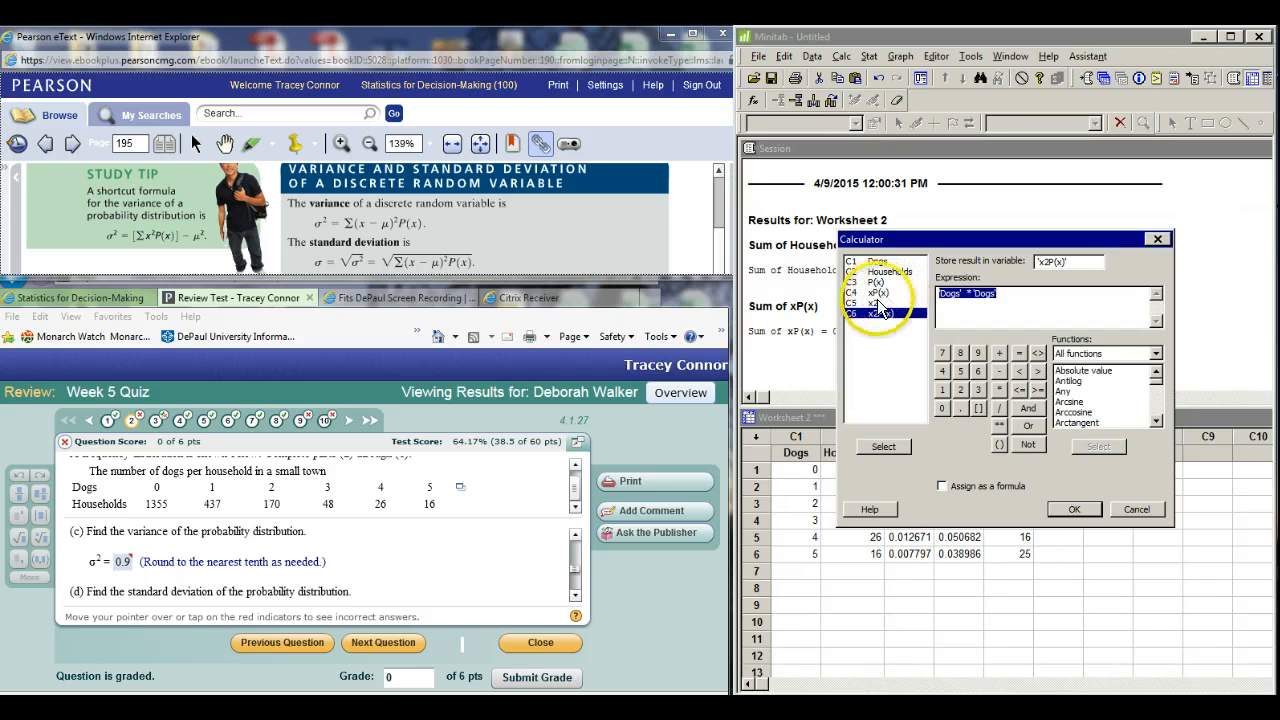
{"action": "left_click", "coordinate": [877, 303]}
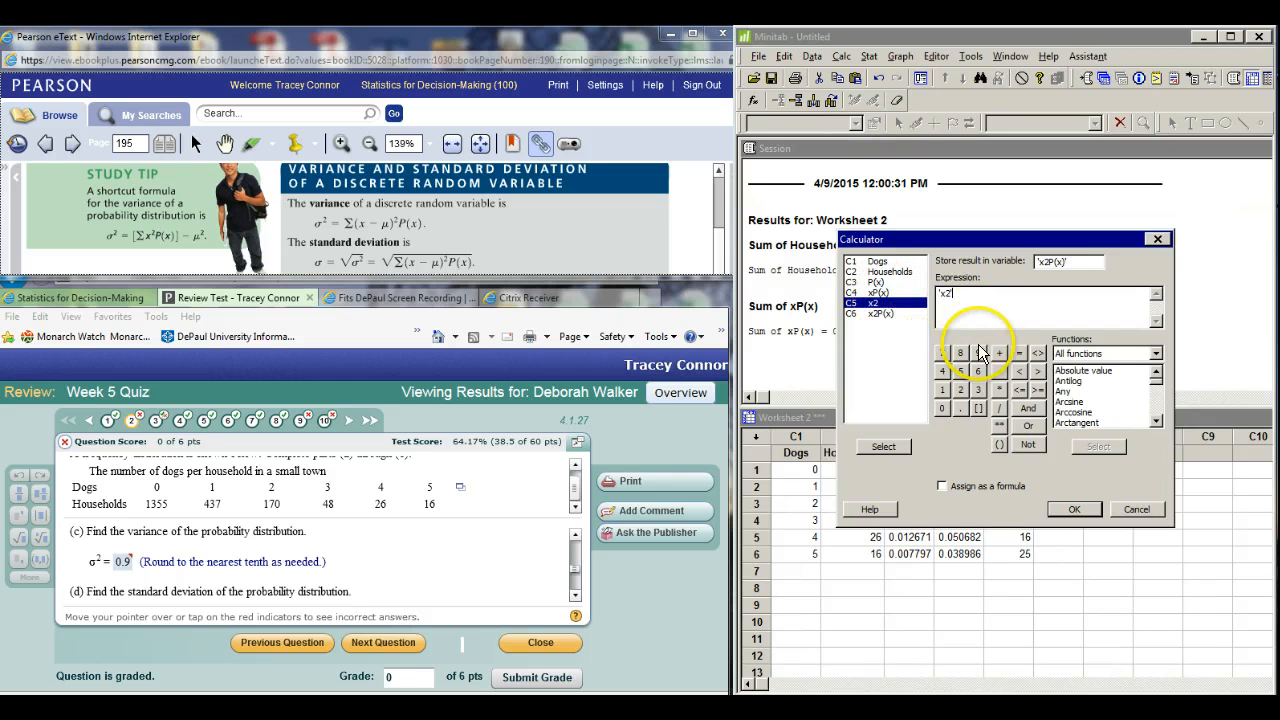
{"action": "left_click", "coordinate": [998, 389]}
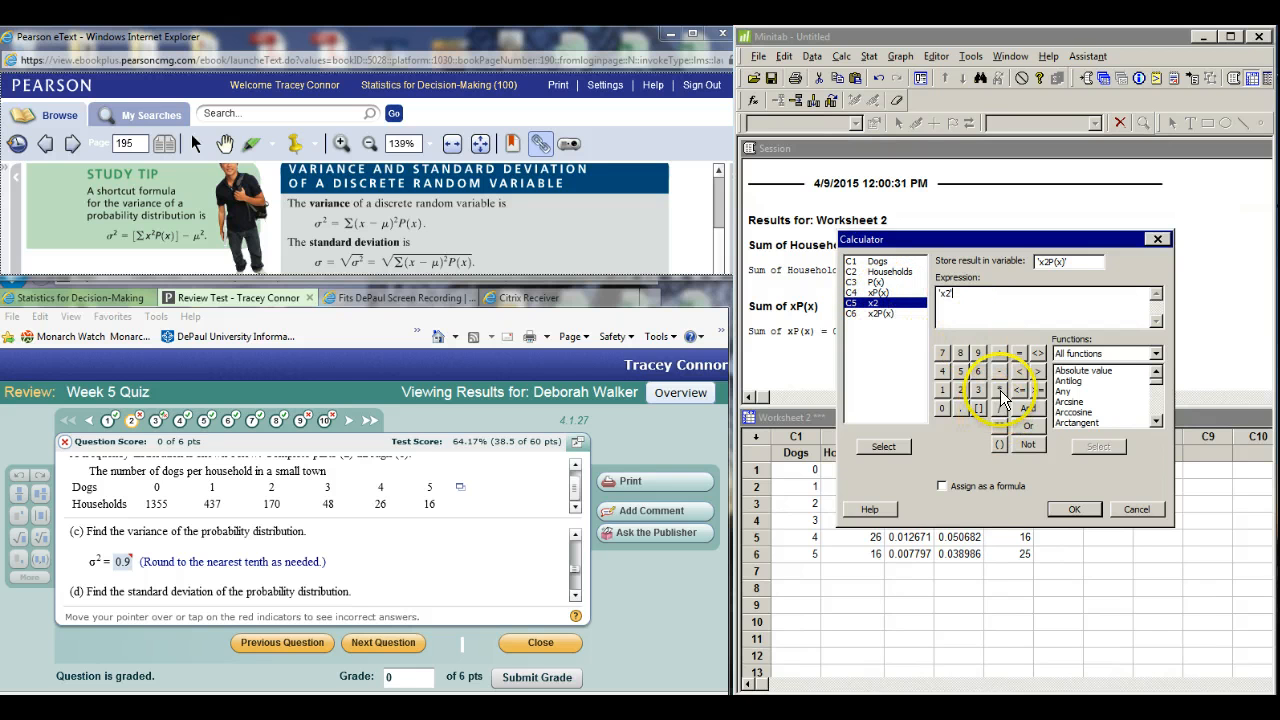
{"action": "double_click", "coordinate": [875, 282]}
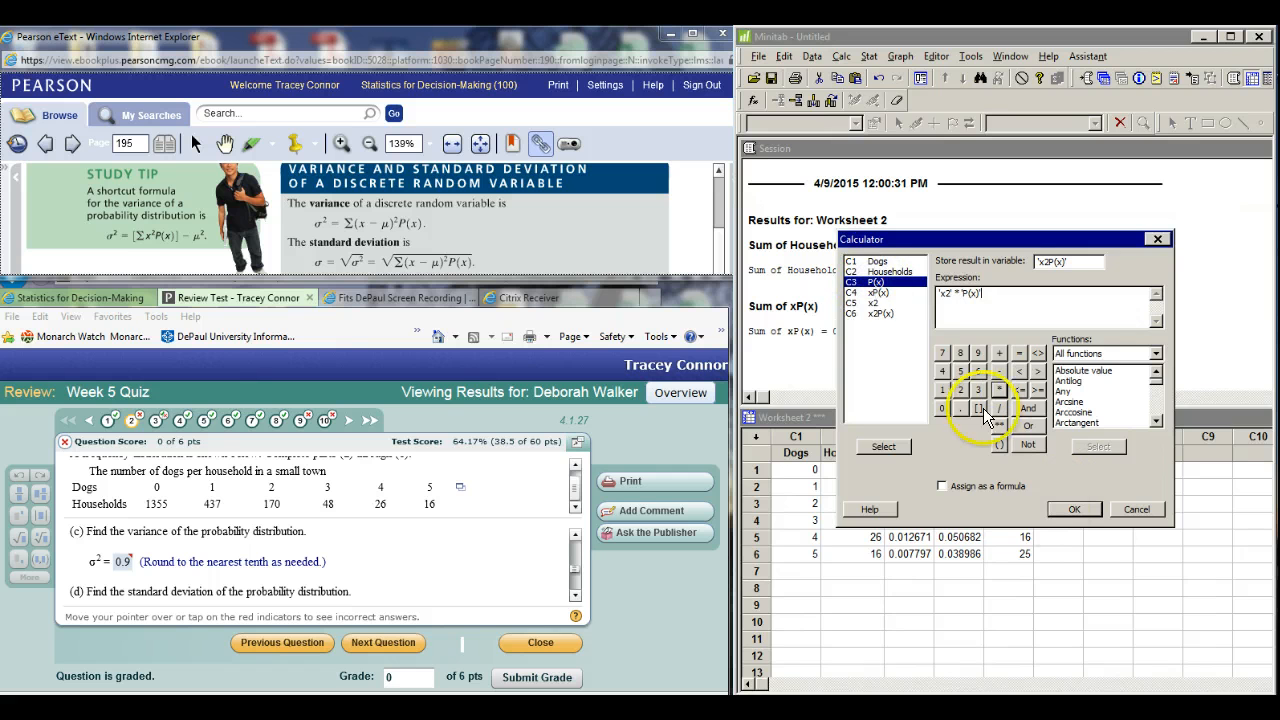
{"action": "left_click", "coordinate": [1068, 508]}
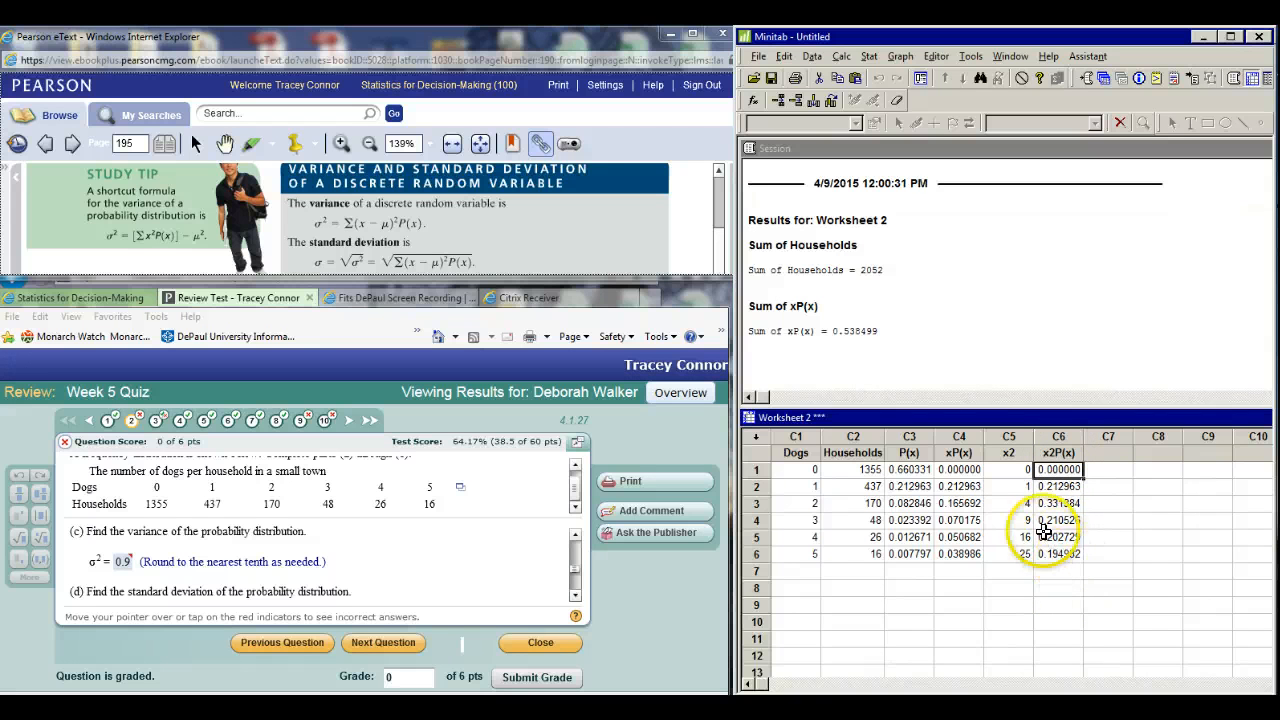
Compute the sum of the x2P(x) column with Column Statistics
{"action": "left_click", "coordinate": [846, 57]}
{"action": "left_click", "coordinate": [868, 88]}
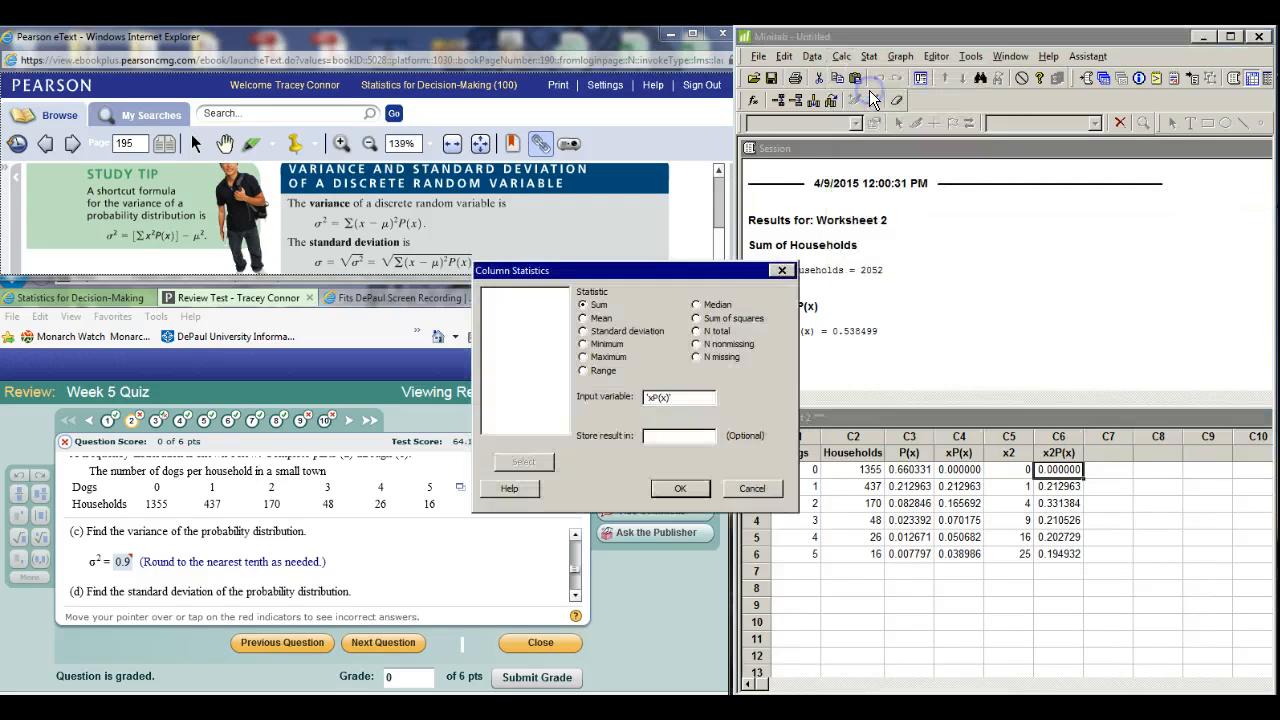
{"action": "left_click", "coordinate": [680, 398]}
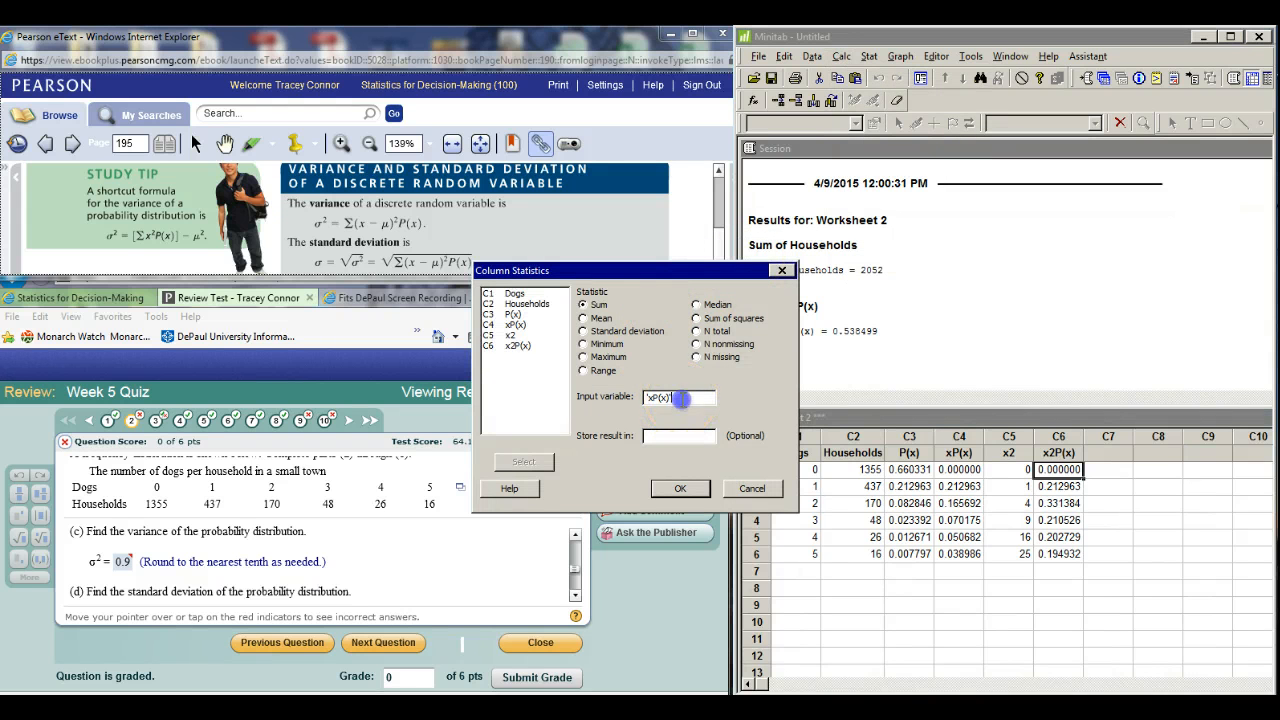
{"action": "left_click", "coordinate": [524, 346]}
{"action": "double_click", "coordinate": [524, 346]}
{"action": "left_click", "coordinate": [680, 489]}
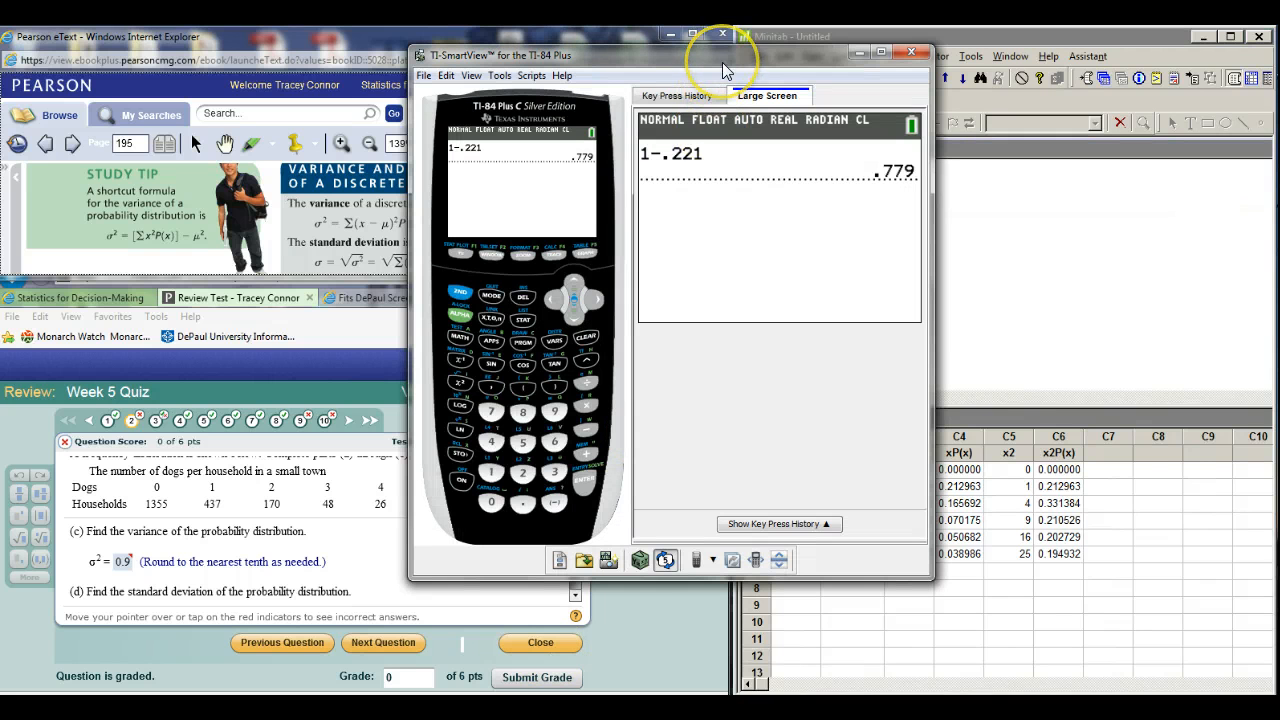
Switch to the TI-84 calculator, move it clear of the Minitab results, and evaluate 1.15253-.538499² for the variance
{"action": "left_click_drag", "start_coordinate": [726, 70], "coordinate": [547, 147]}
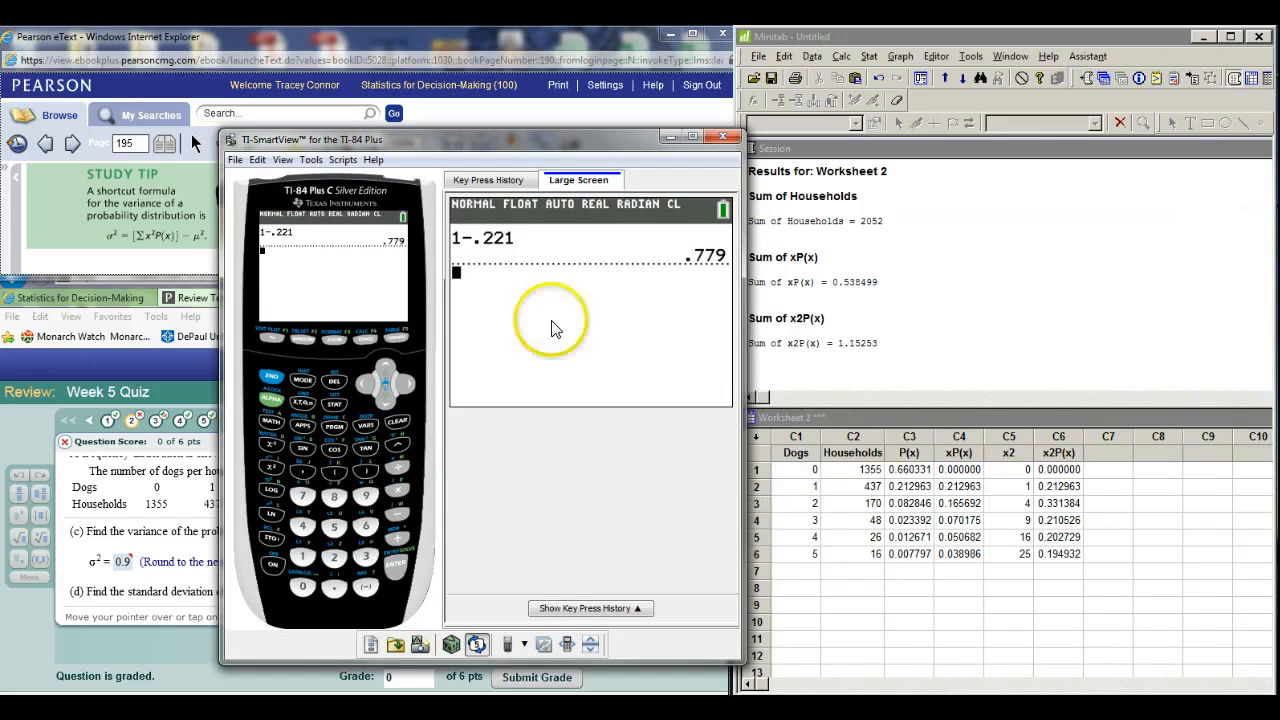
{"action": "left_click", "coordinate": [397, 421]}
{"action": "left_click", "coordinate": [308, 560]}
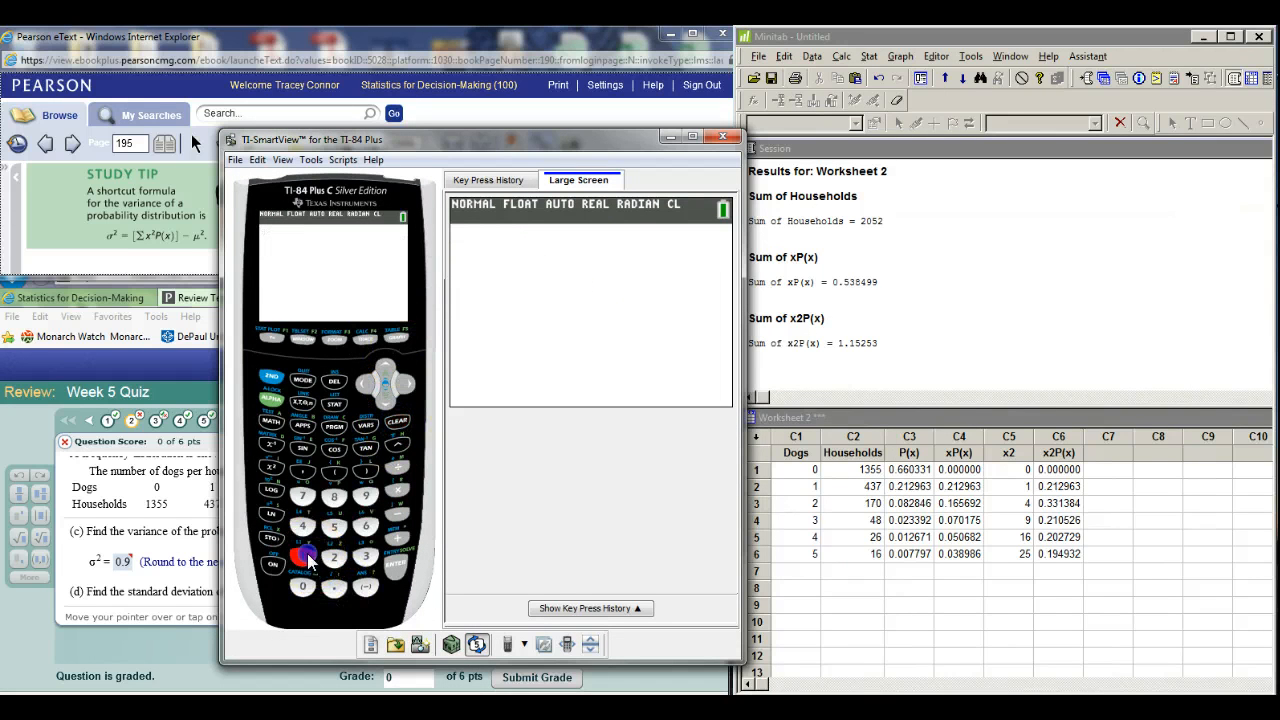
{"action": "left_click", "coordinate": [335, 592]}
{"action": "left_click", "coordinate": [310, 564]}
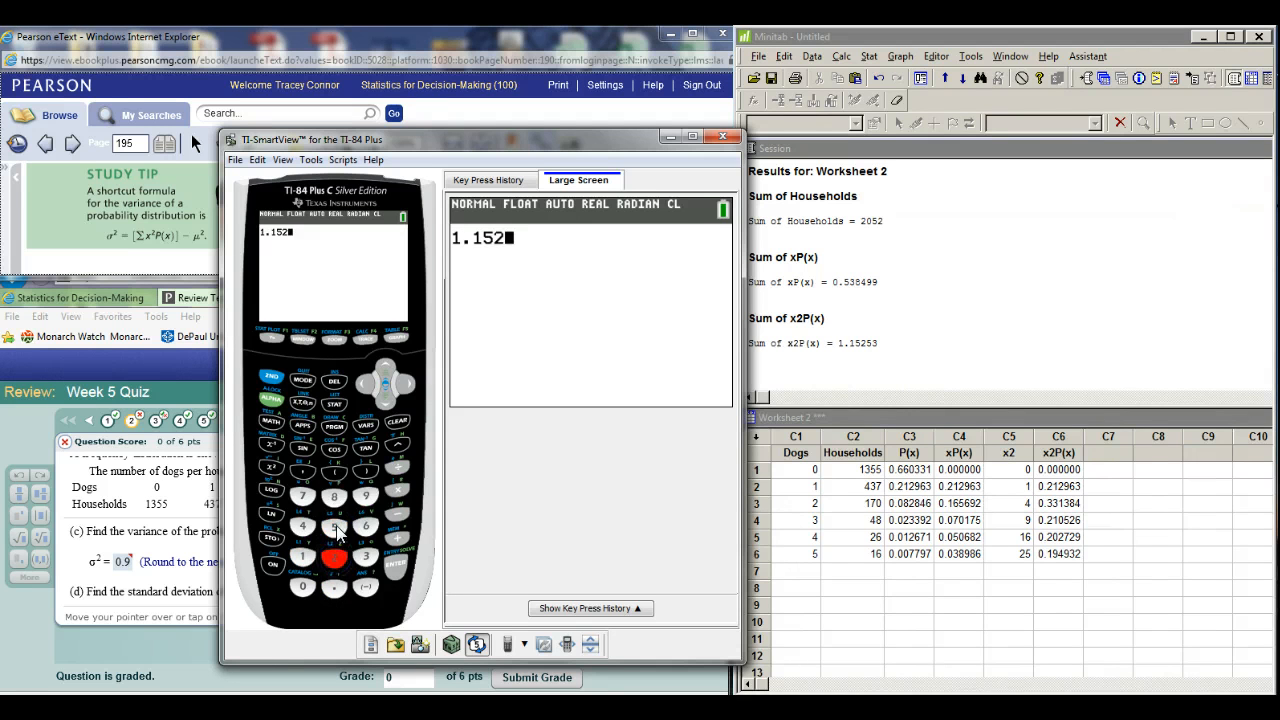
{"action": "left_click", "coordinate": [335, 528]}
{"action": "left_click", "coordinate": [367, 556]}
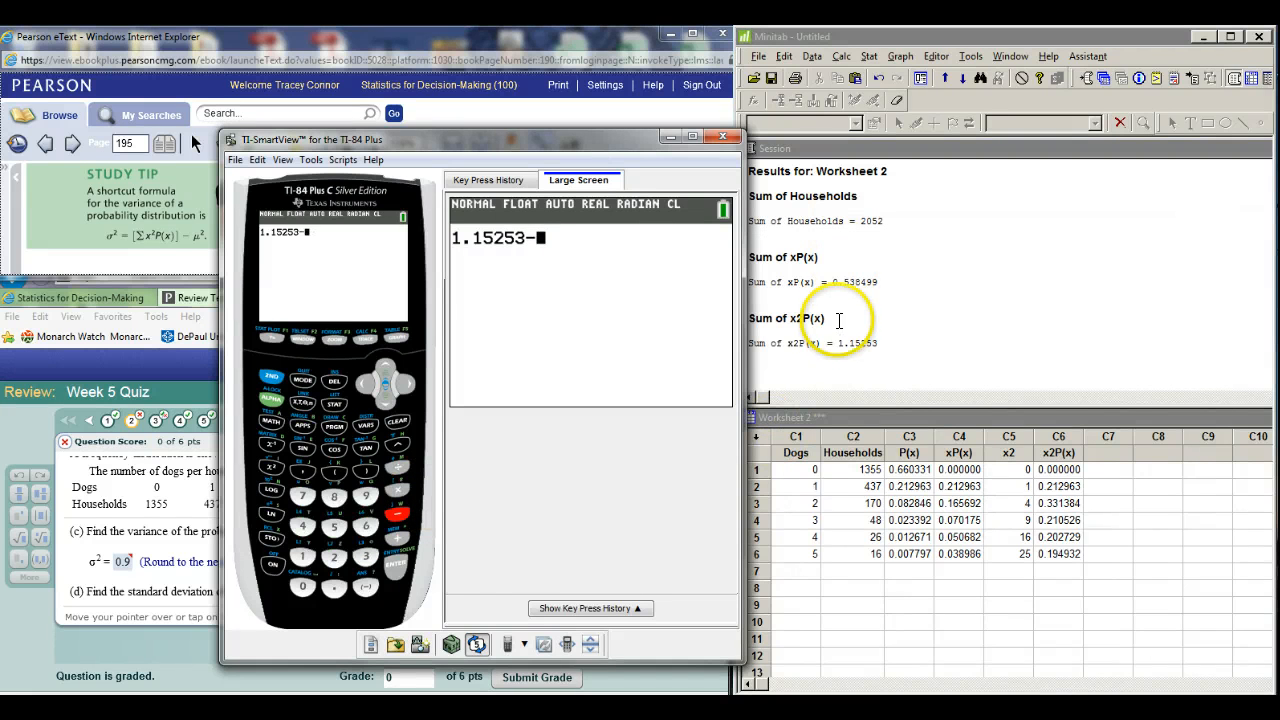
{"action": "left_click", "coordinate": [335, 589]}
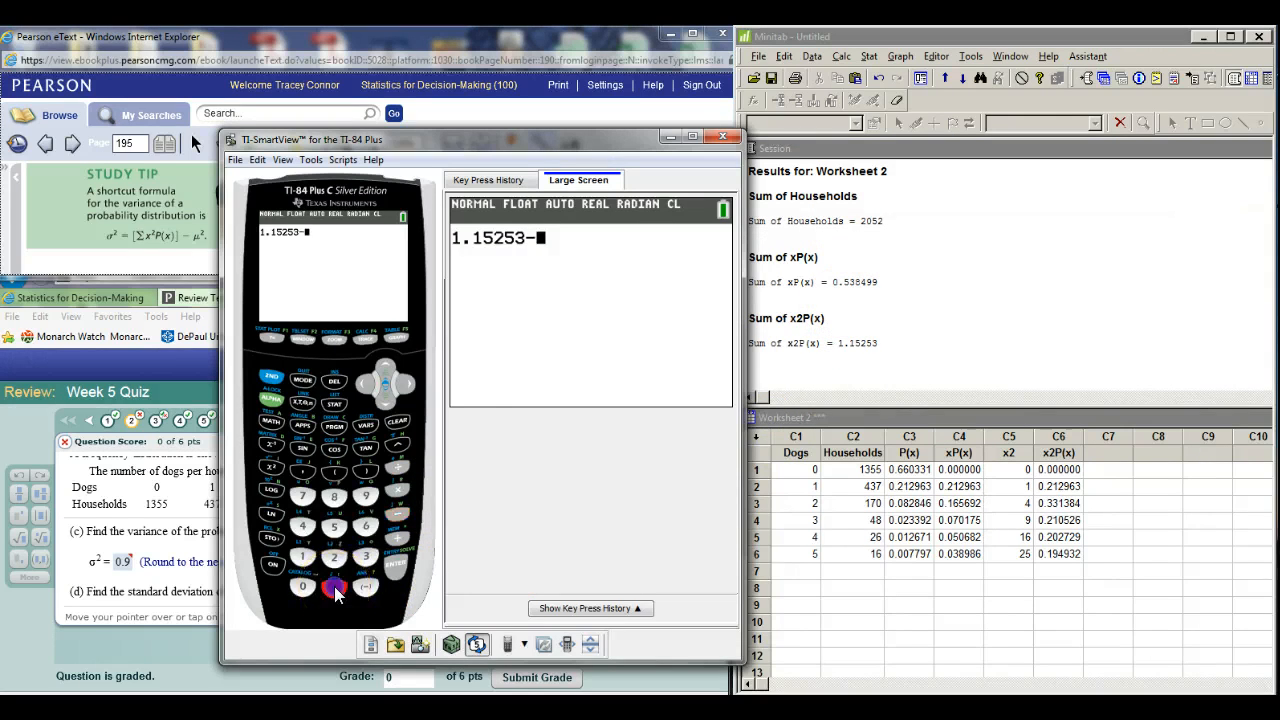
{"action": "left_click", "coordinate": [335, 527]}
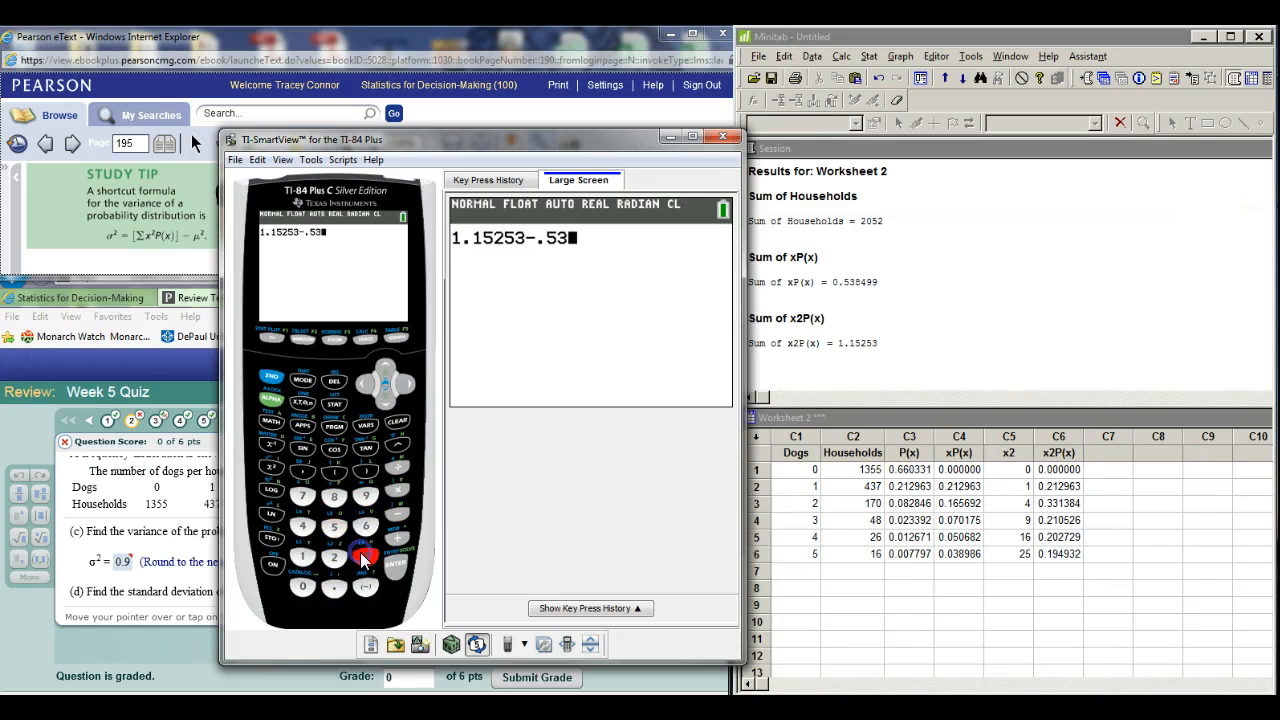
{"action": "left_click", "coordinate": [335, 497]}
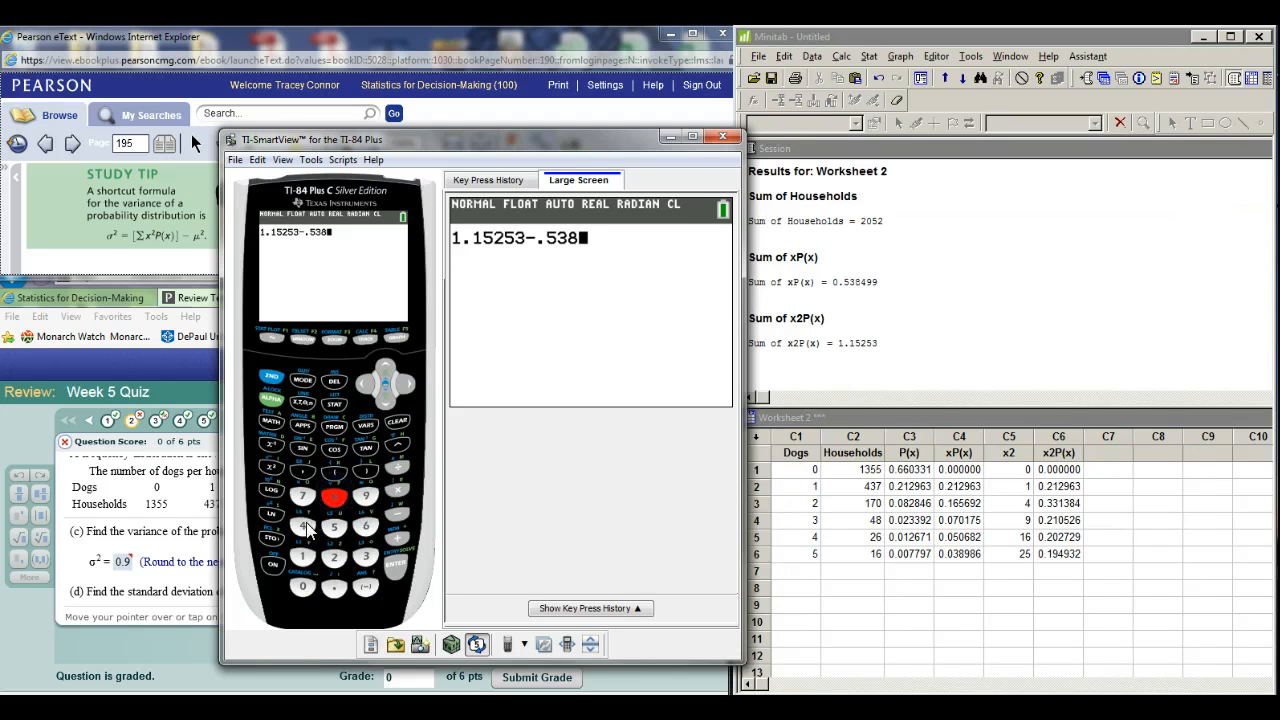
{"action": "left_click", "coordinate": [366, 497]}
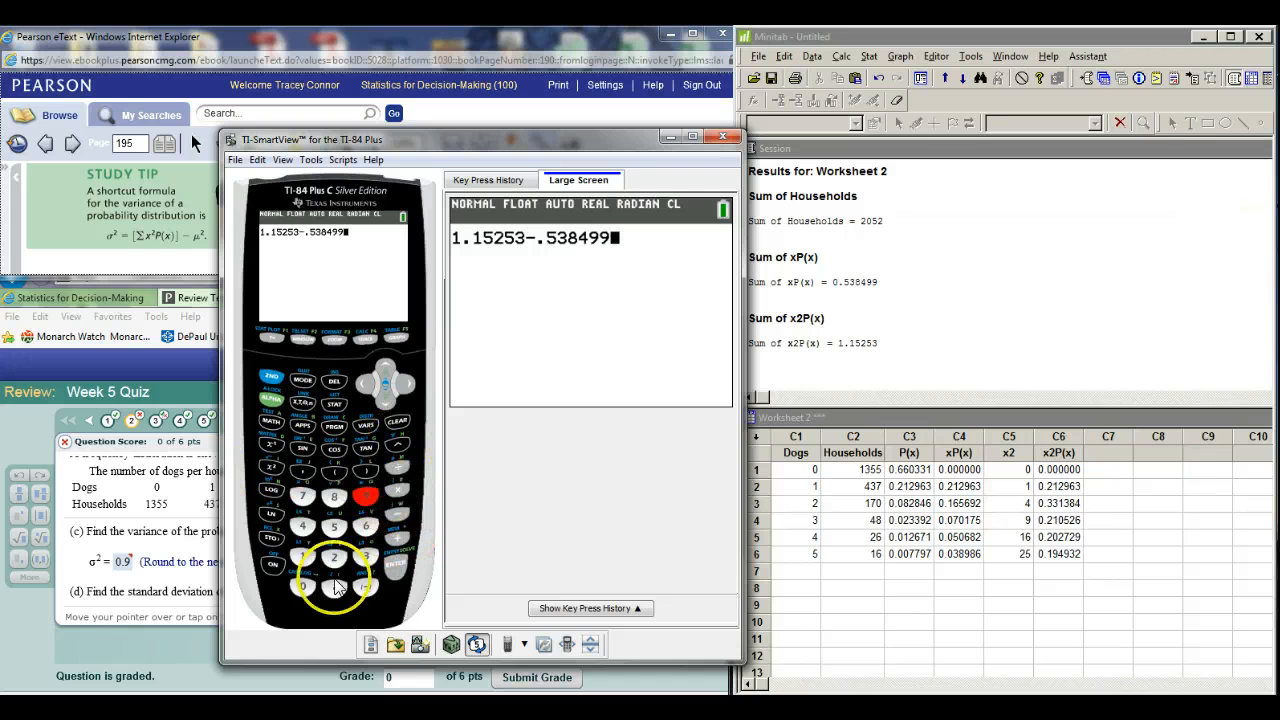
{"action": "left_click", "coordinate": [270, 467]}
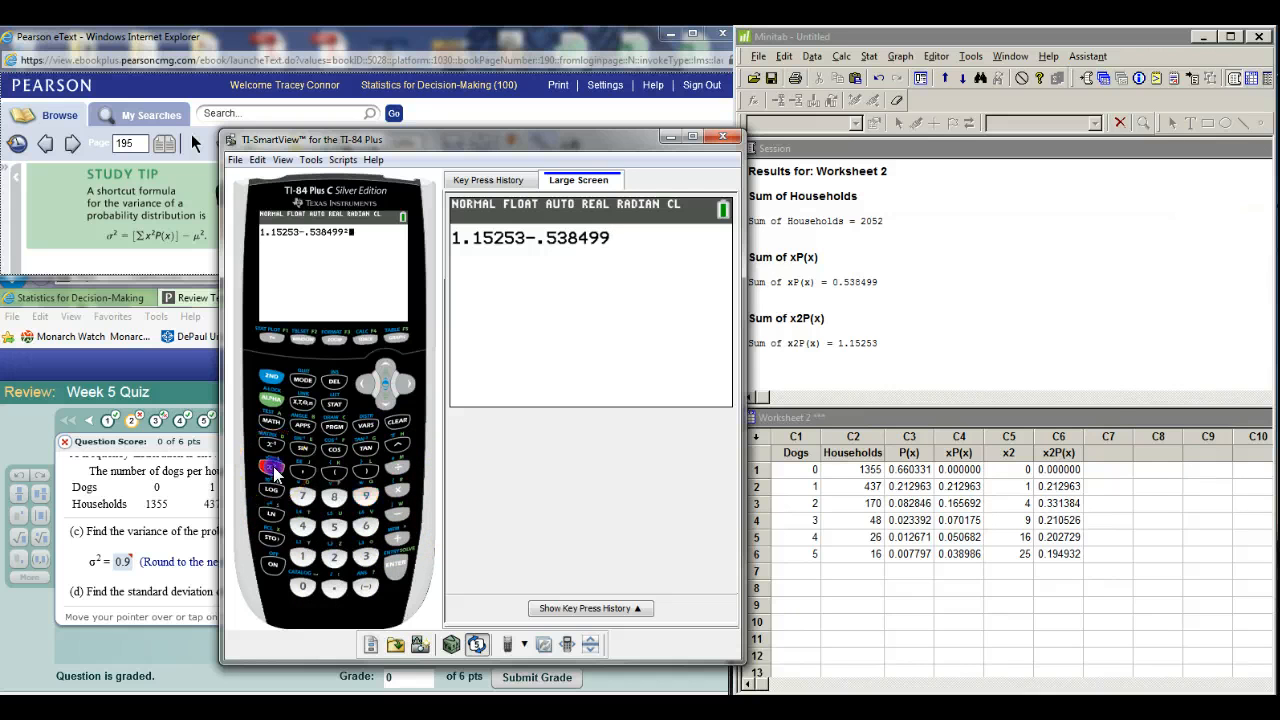
{"action": "left_click", "coordinate": [396, 568]}
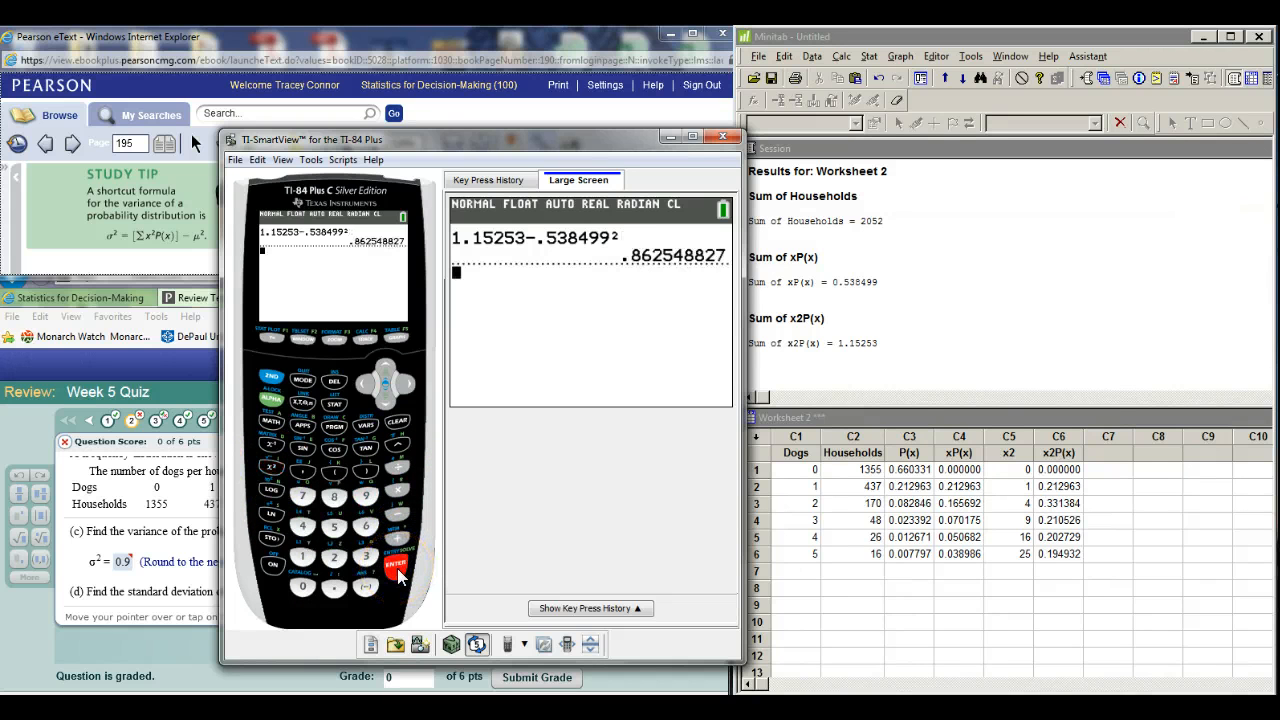
After consulting part (c) of the quiz, recall the variance expression on the calculator, change .538499 to .5, and evaluate 1.15253-.5²
{"action": "left_click", "coordinate": [175, 585]}
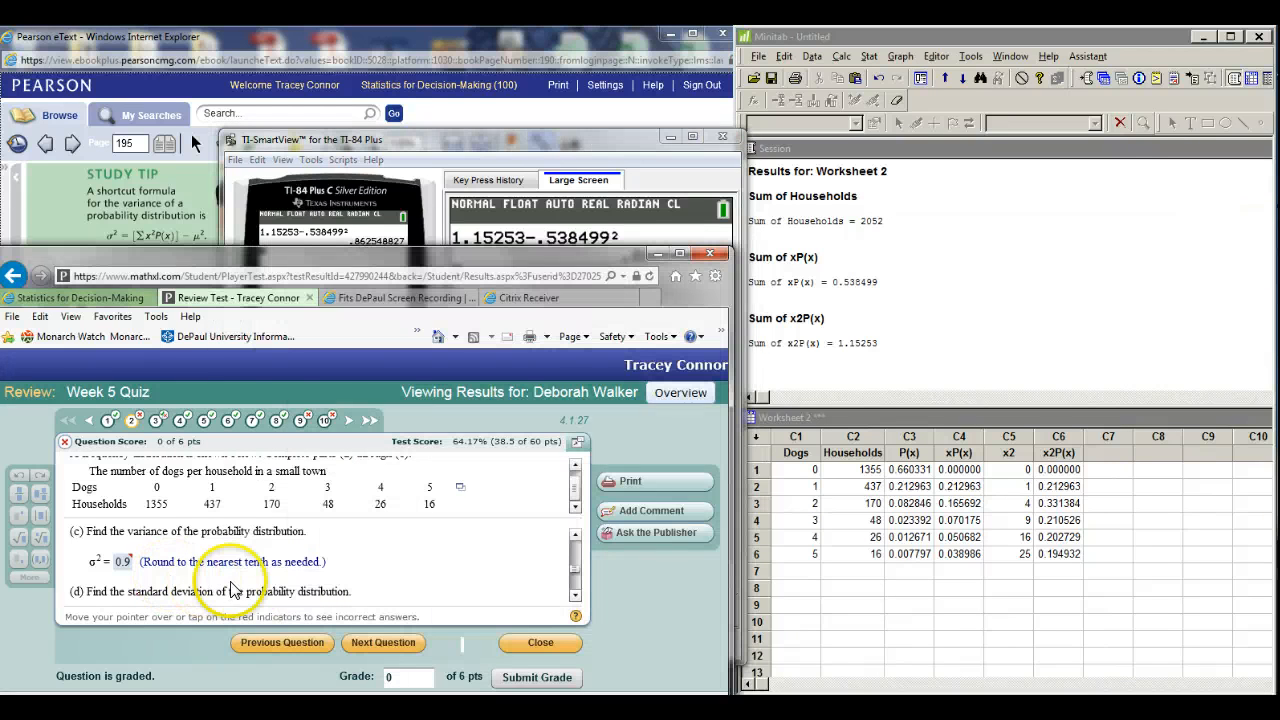
{"action": "left_click", "coordinate": [451, 135]}
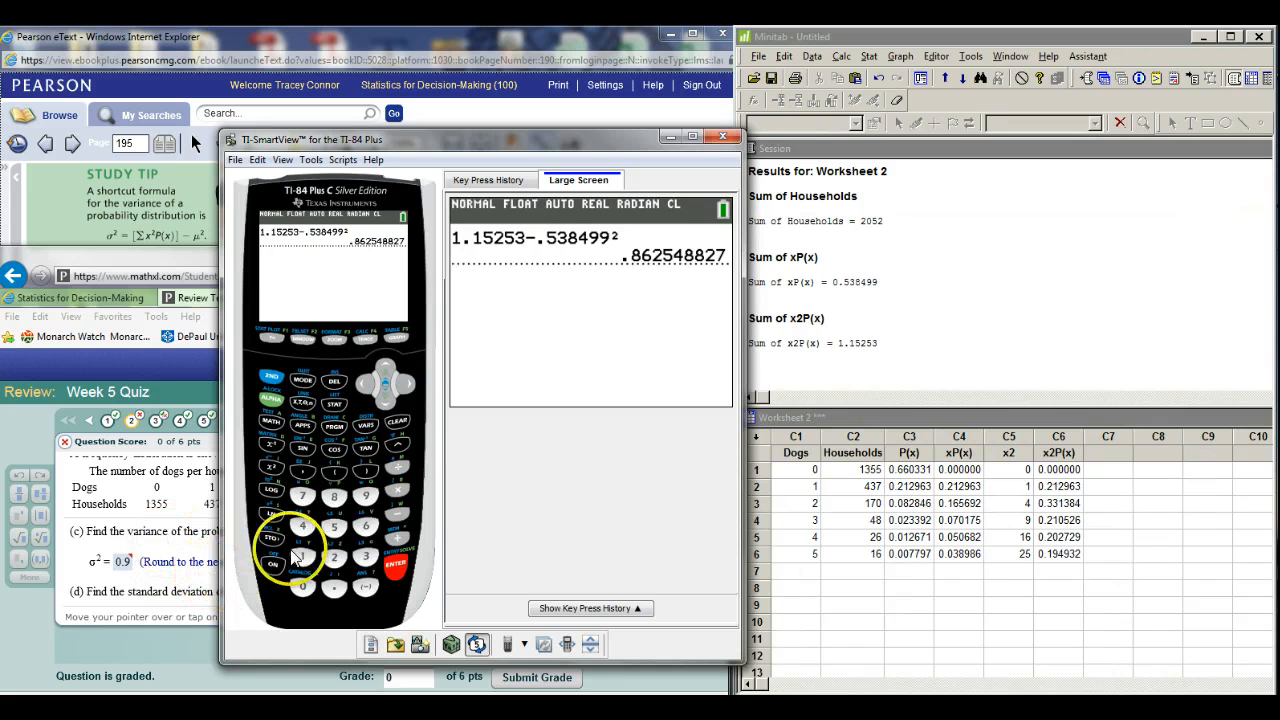
{"action": "left_click", "coordinate": [272, 378]}
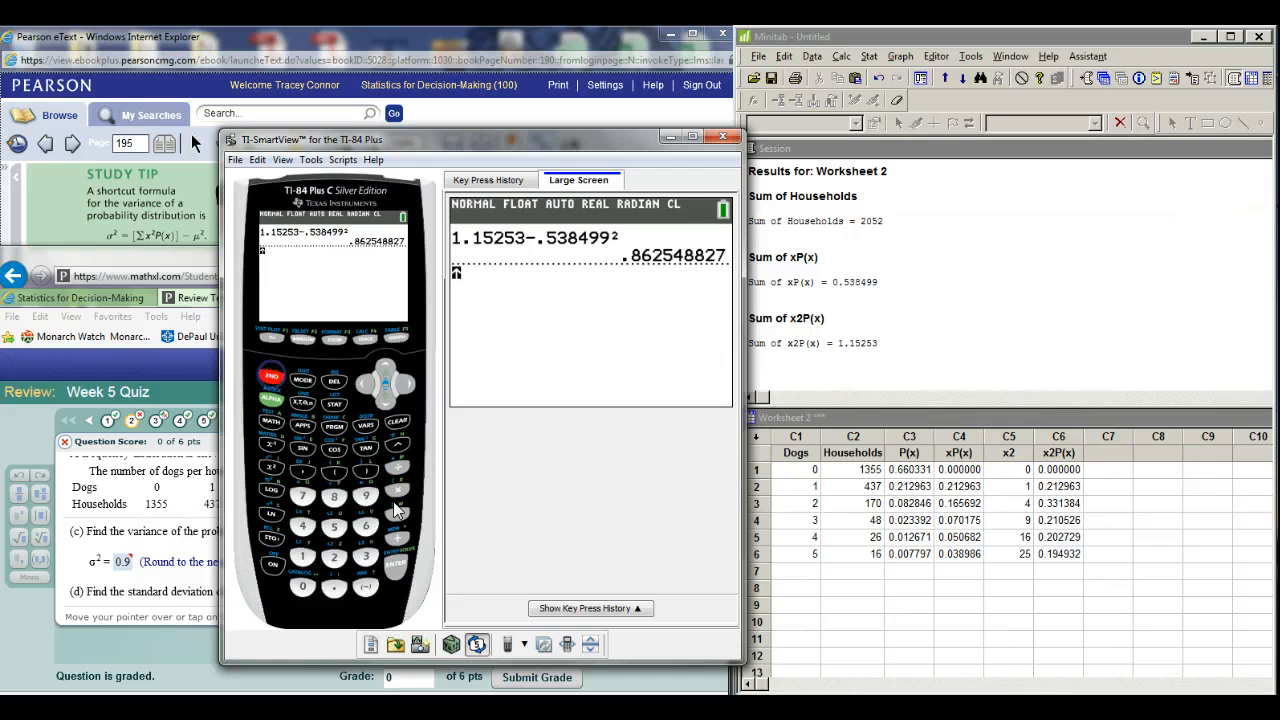
{"action": "left_click", "coordinate": [400, 566]}
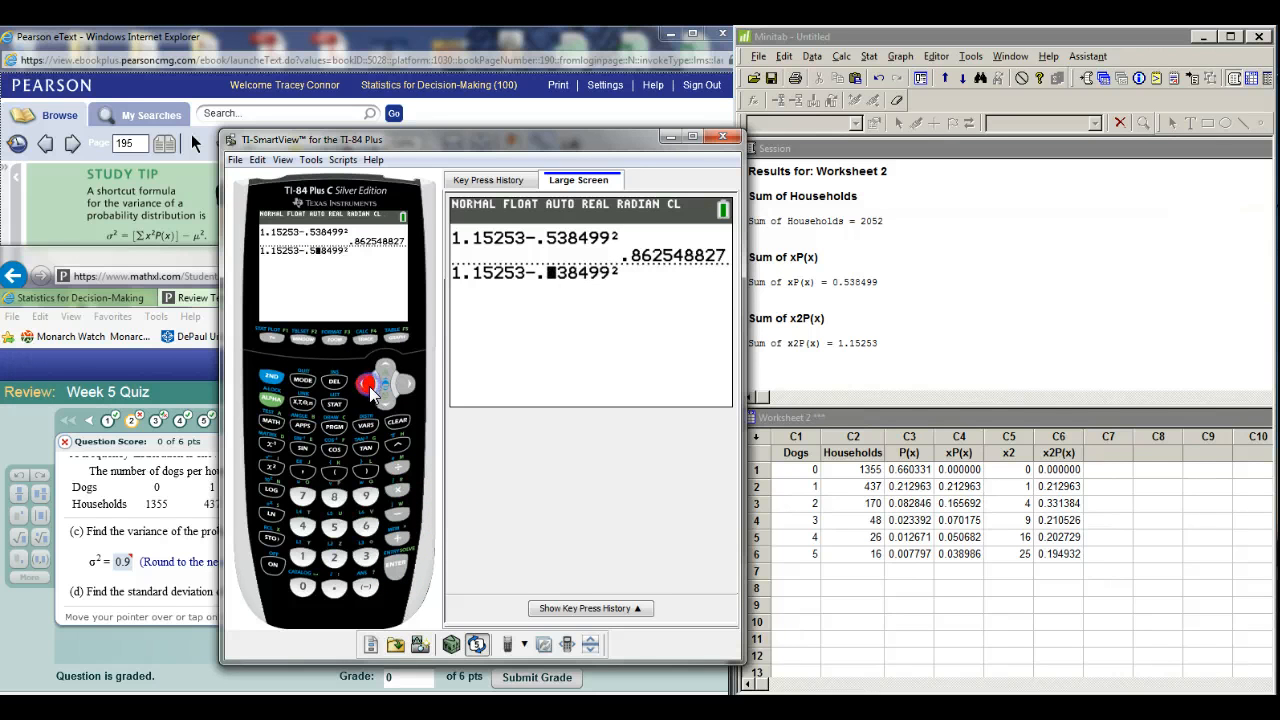
{"action": "left_click", "coordinate": [338, 383]}
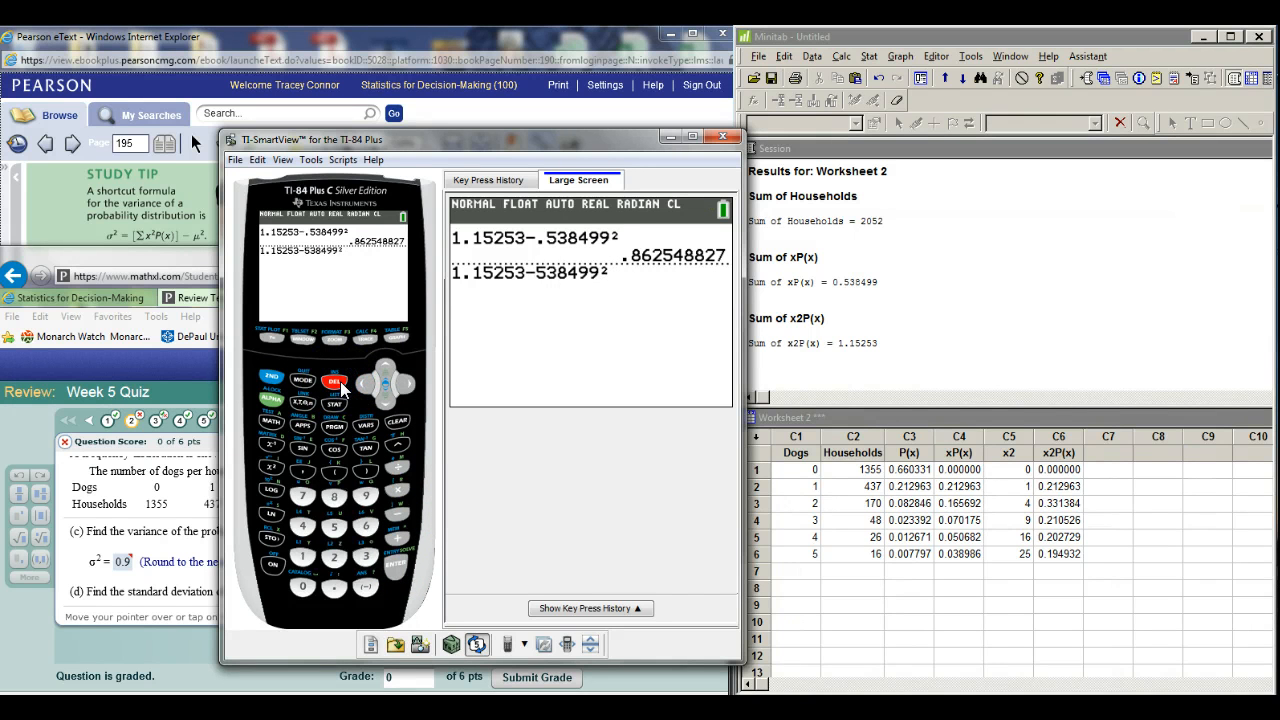
{"action": "left_click", "coordinate": [334, 586]}
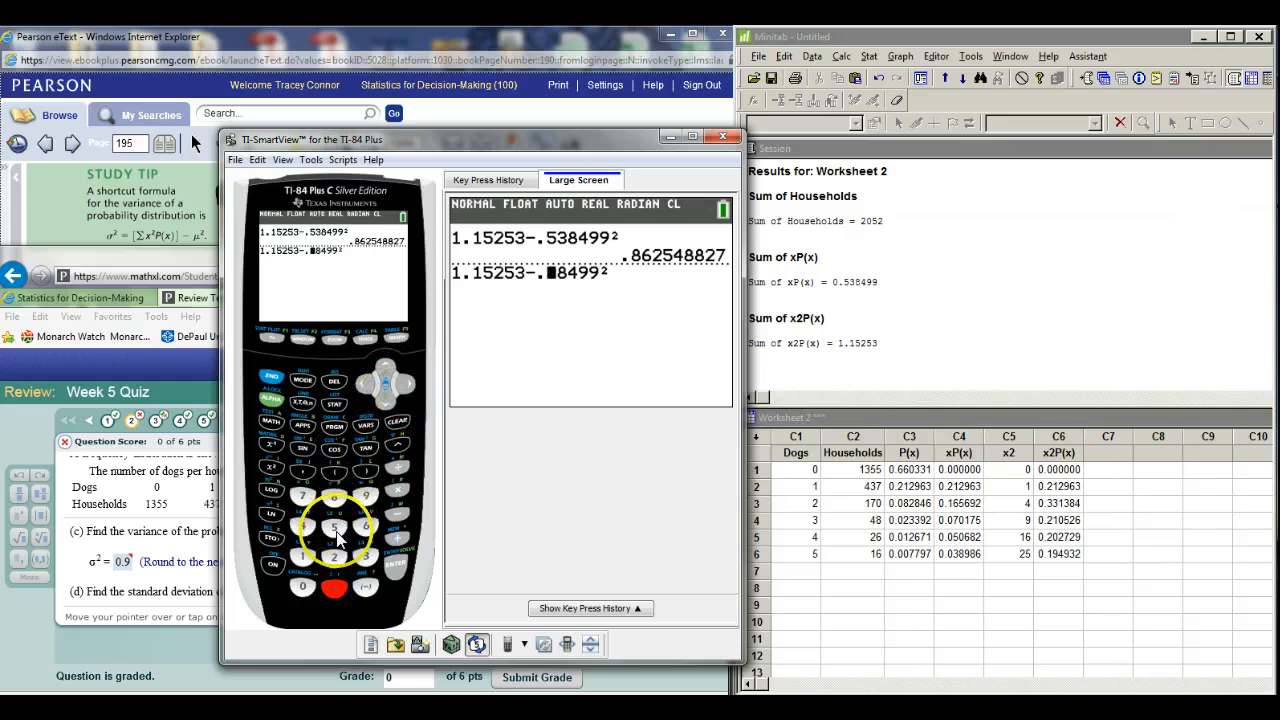
{"action": "left_click", "coordinate": [405, 387]}
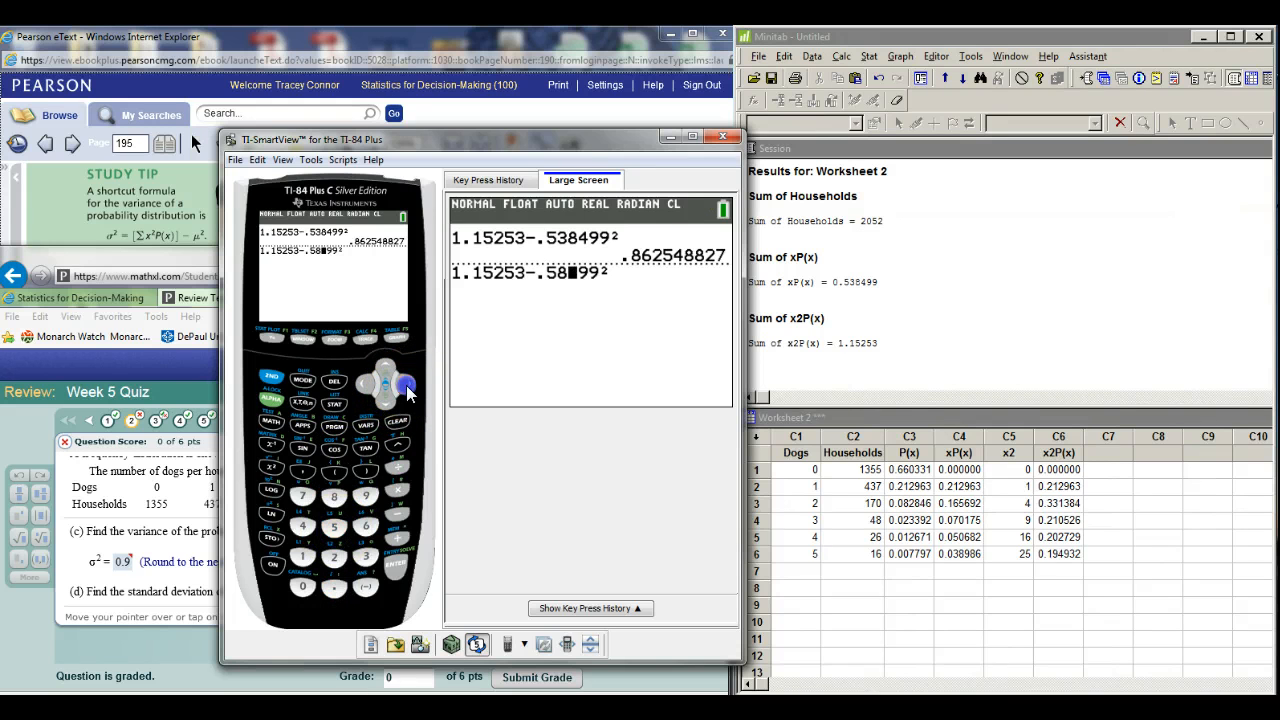
{"action": "left_click", "coordinate": [338, 380]}
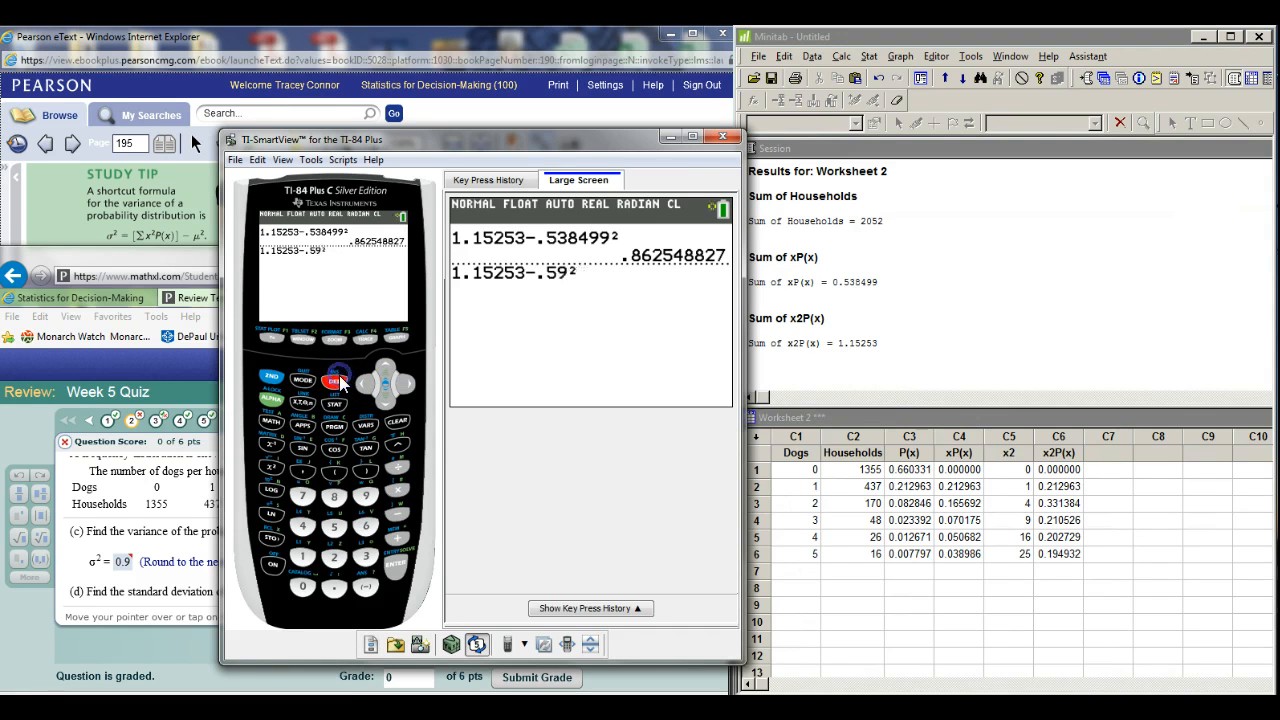
{"action": "left_click", "coordinate": [394, 566]}
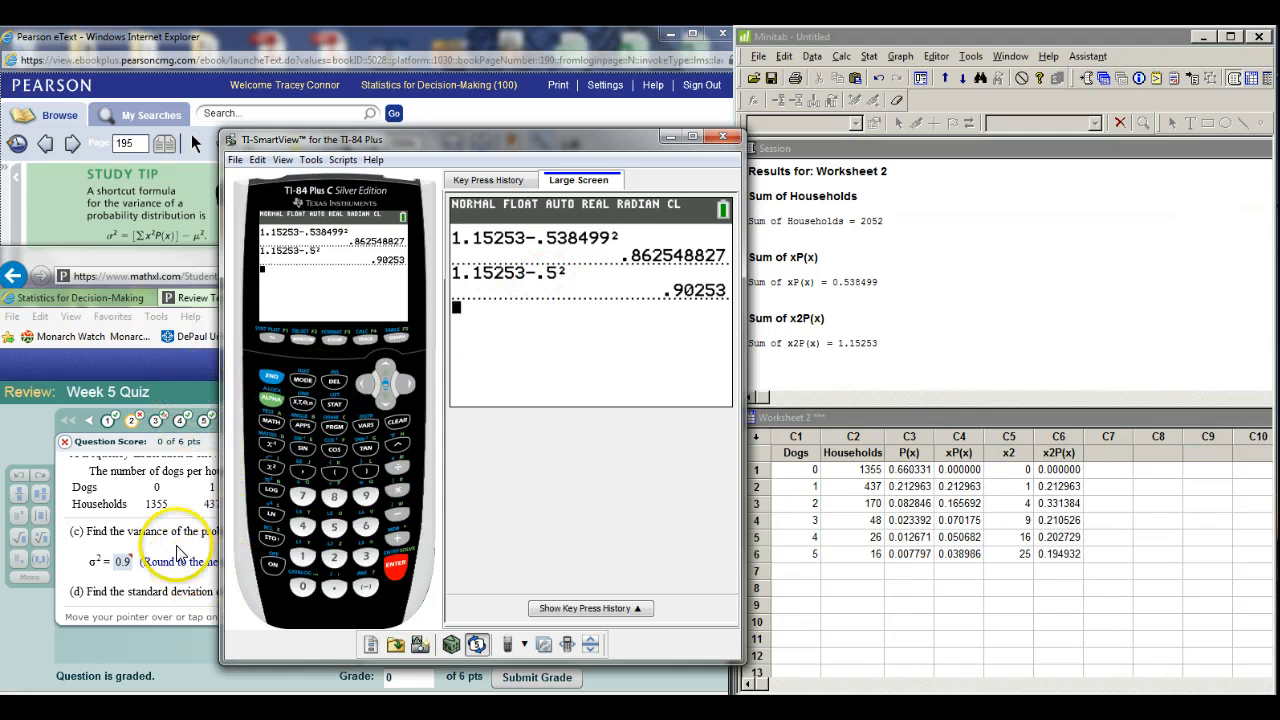
Bring part (d) of the quiz question into view, and compute the standard deviation as √(.9) on the calculator
{"action": "left_click", "coordinate": [178, 553]}
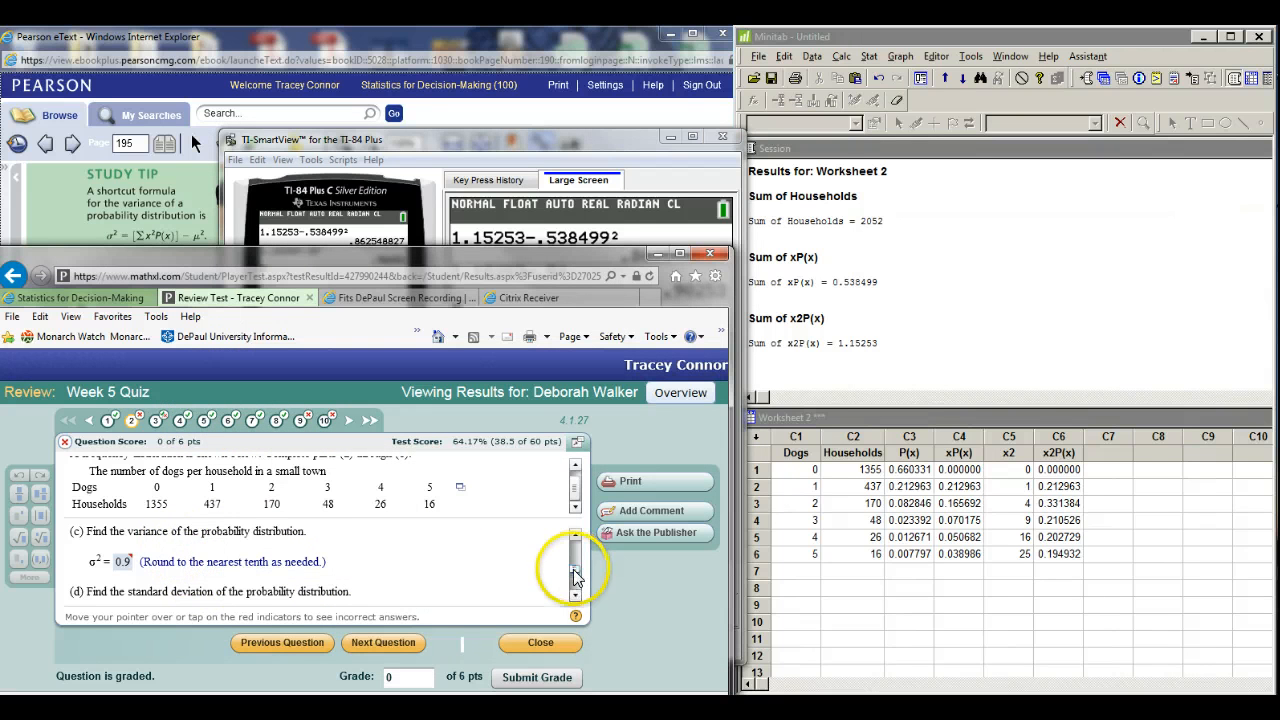
{"action": "scroll", "coordinate": [575, 577], "scroll_direction": "down", "scroll_amount": 3}
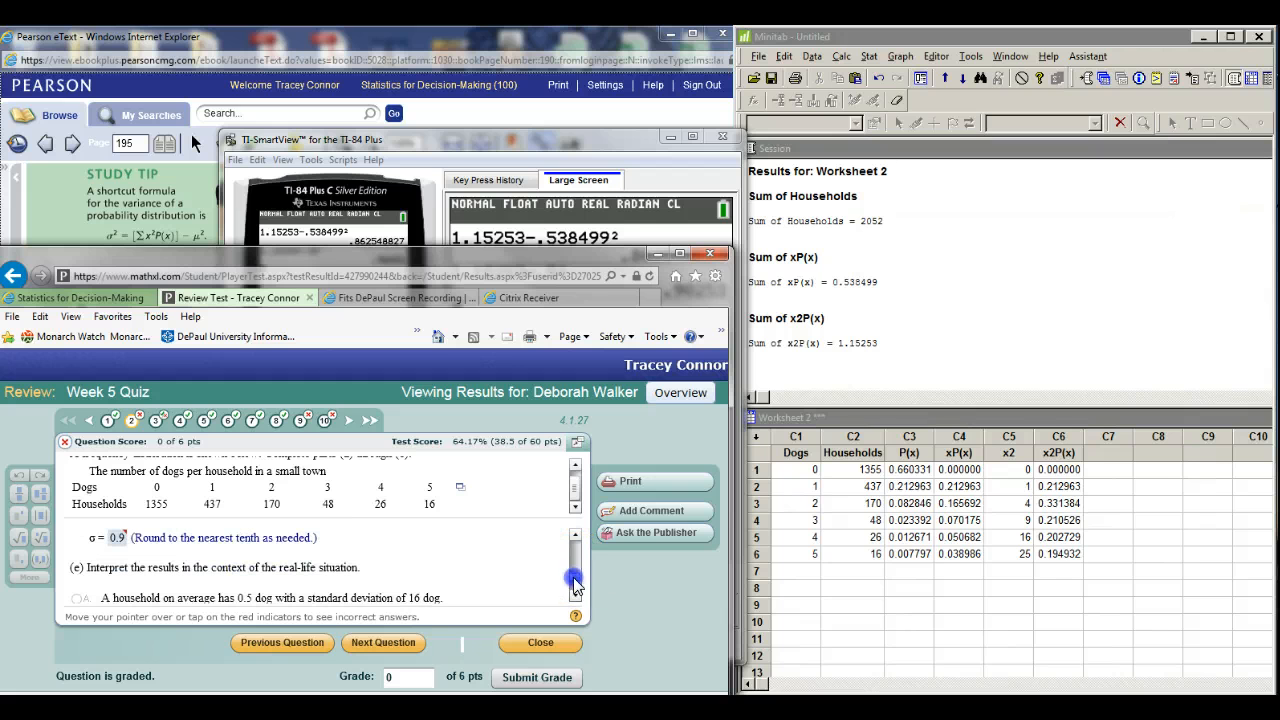
{"action": "left_click", "coordinate": [575, 595]}
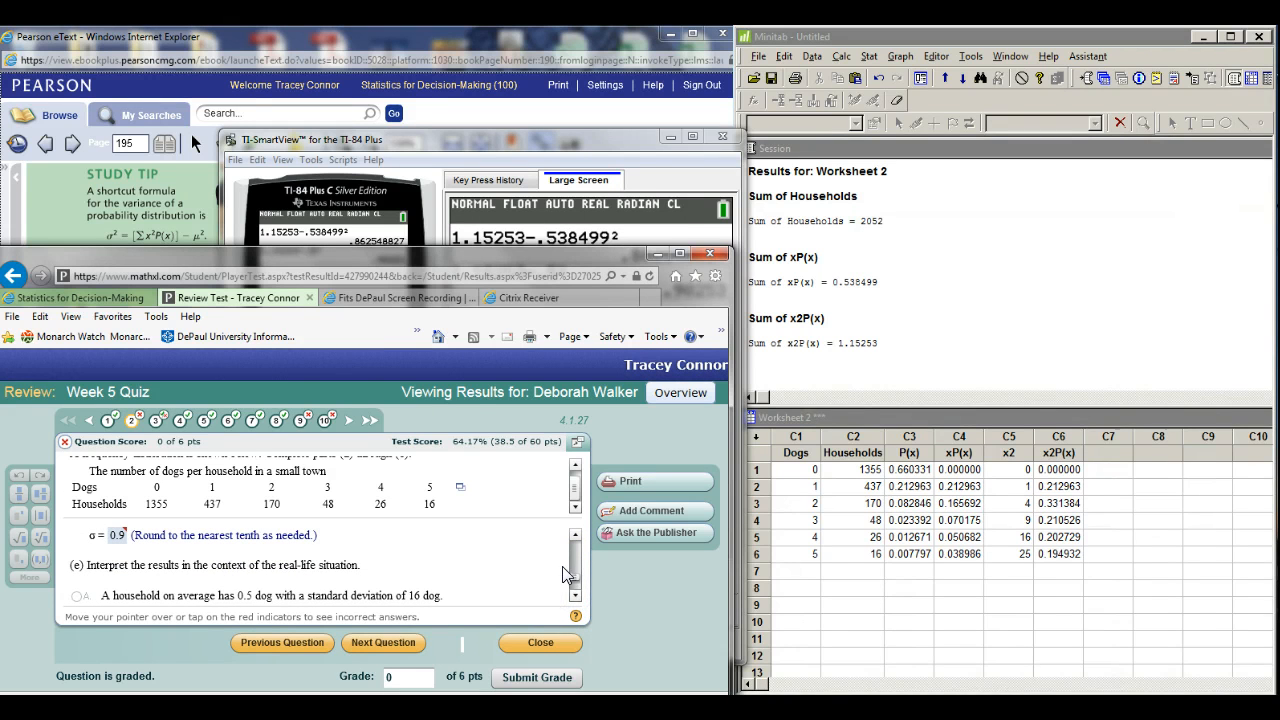
{"action": "left_click", "coordinate": [389, 199]}
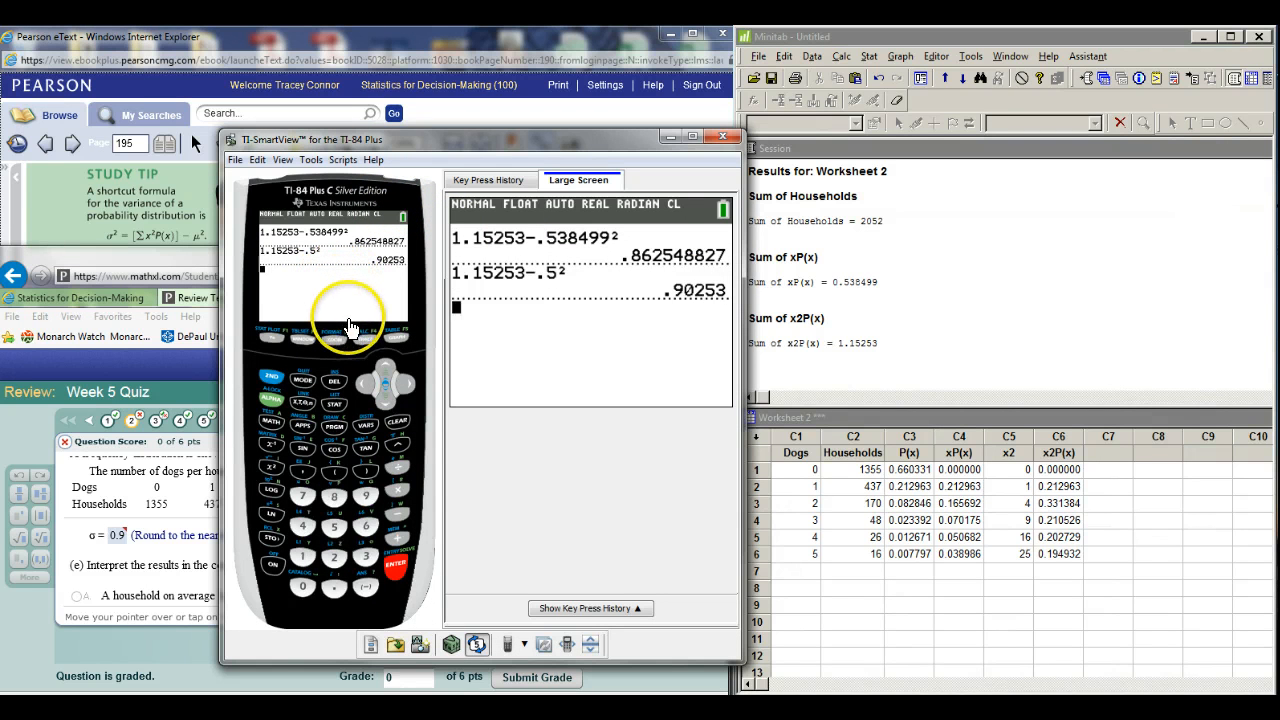
{"action": "left_click", "coordinate": [260, 380]}
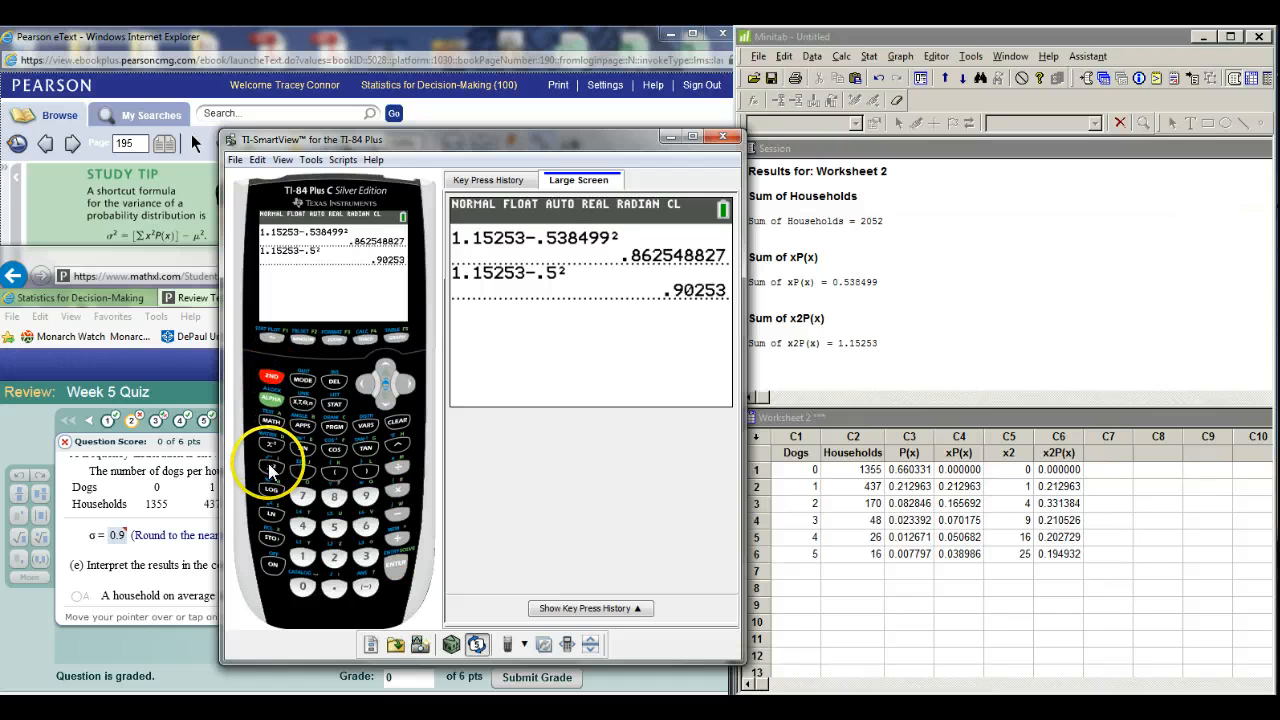
{"action": "left_click", "coordinate": [270, 468]}
{"action": "left_click", "coordinate": [333, 587]}
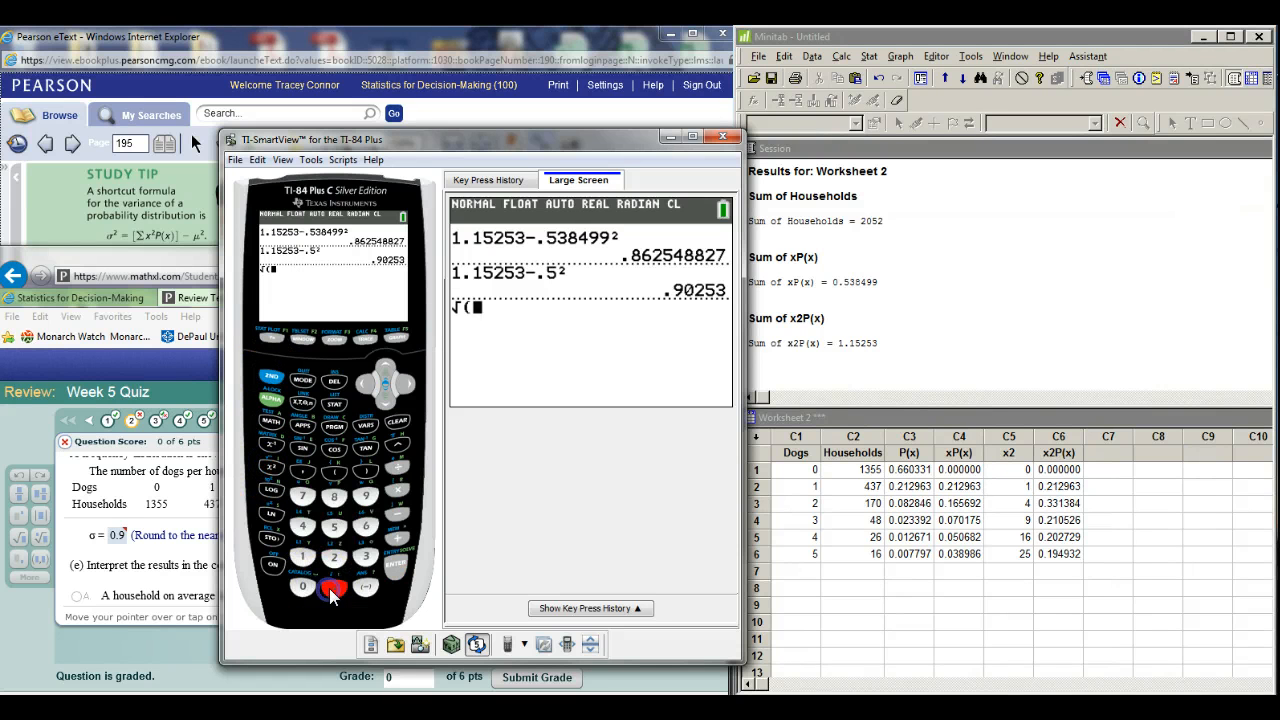
{"action": "left_click", "coordinate": [367, 498]}
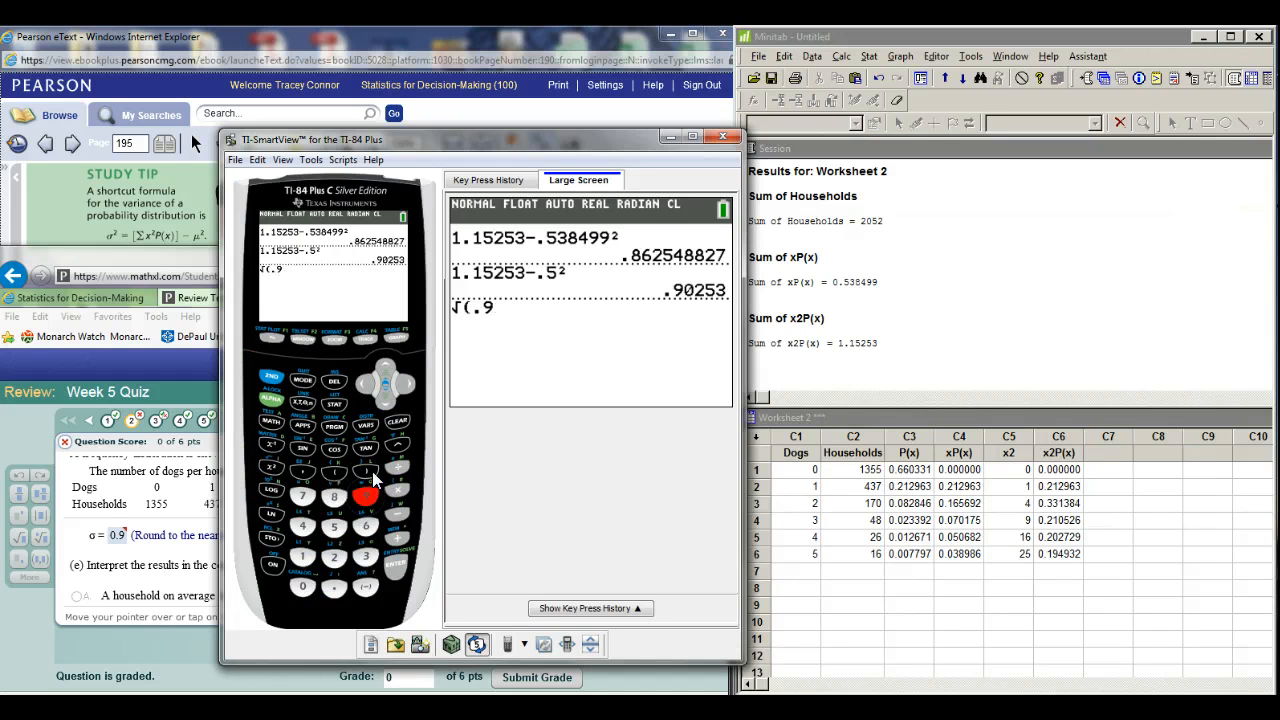
{"action": "left_click", "coordinate": [370, 471]}
{"action": "left_click", "coordinate": [396, 563]}
{"action": "left_click", "coordinate": [315, 584]}
Return to the quiz and check the standard deviation answer in part (d) against the calculator result
{"action": "mouse_move", "coordinate": [122, 540]}
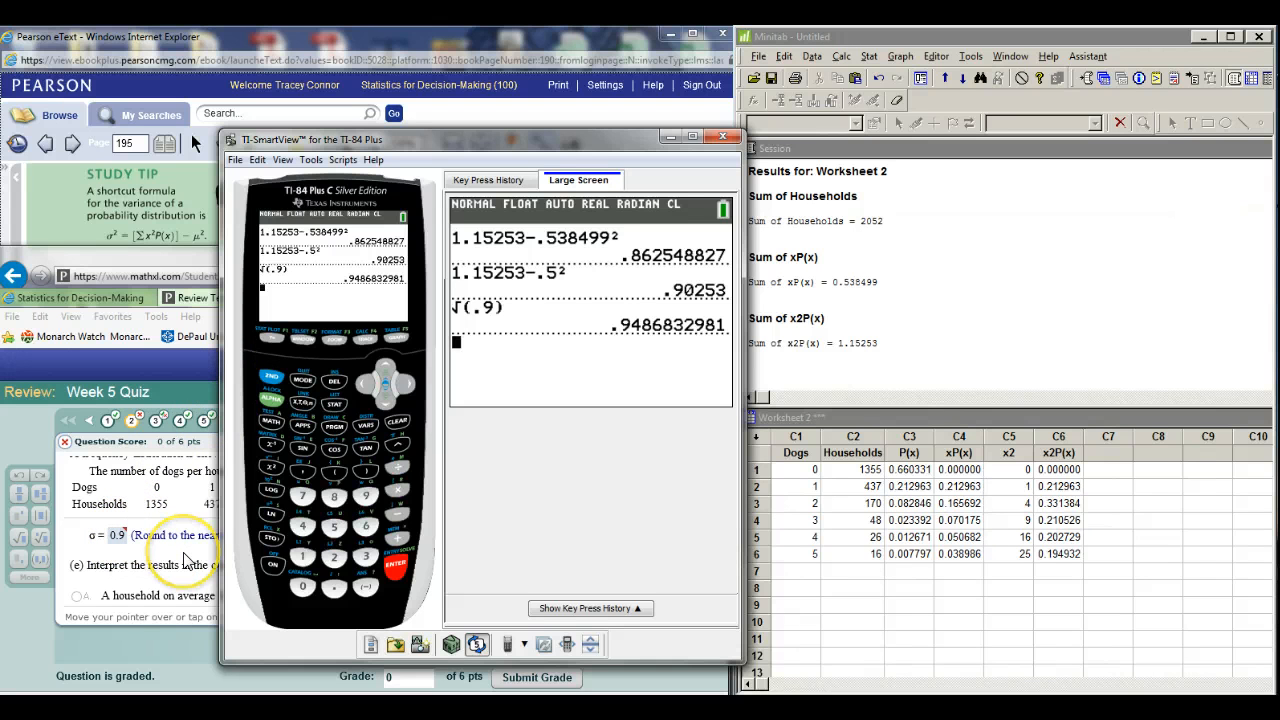
{"action": "left_click", "coordinate": [185, 562]}
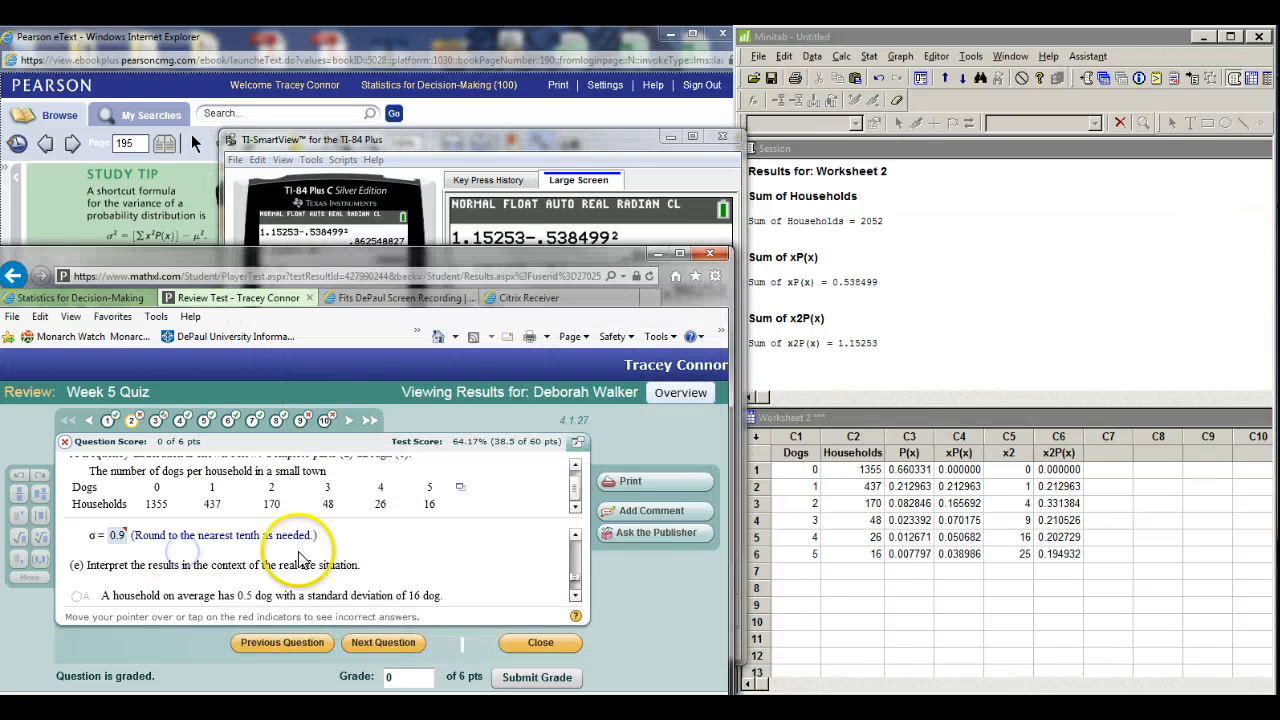
{"action": "left_click_drag", "start_coordinate": [576, 586], "coordinate": [573, 578]}
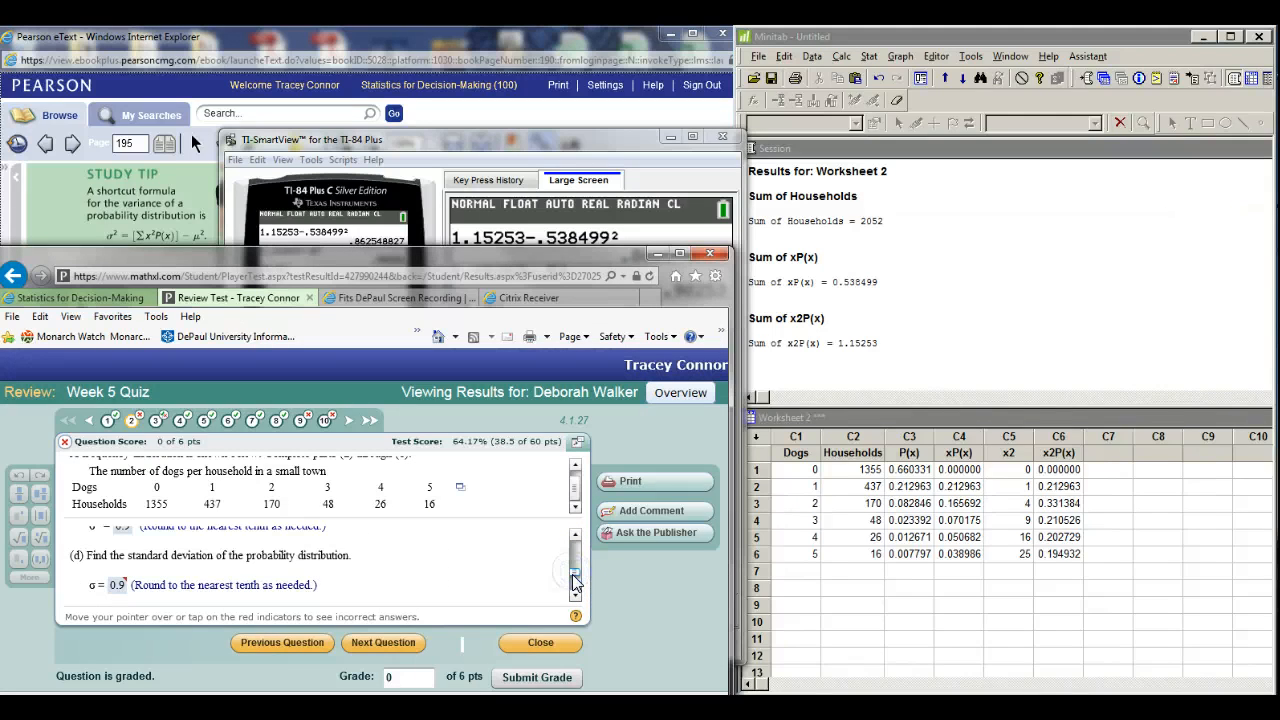